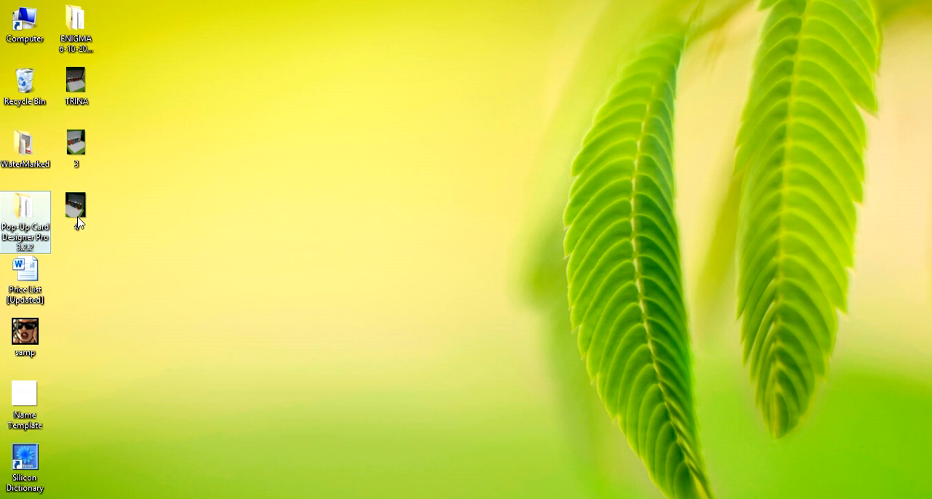
View the three finished pop-up card photos and the Name Template image on the desktop
double_click(83, 87)
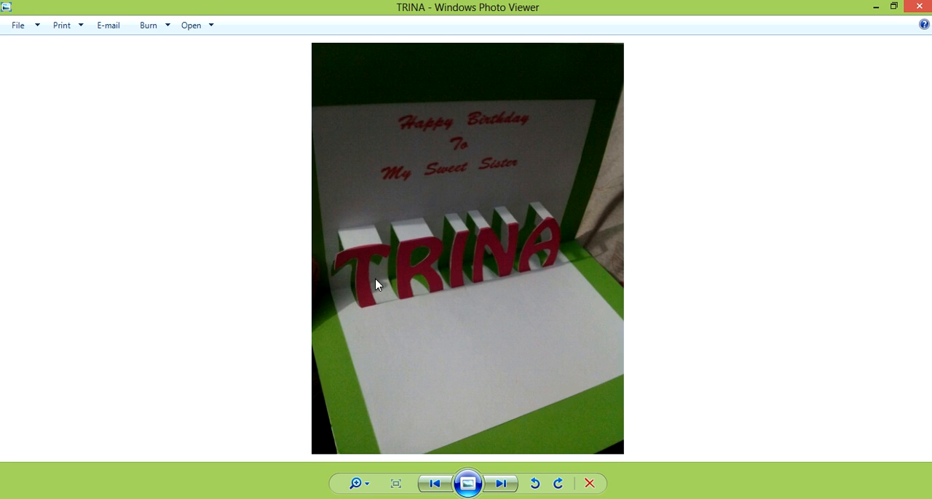
left_click(512, 484)
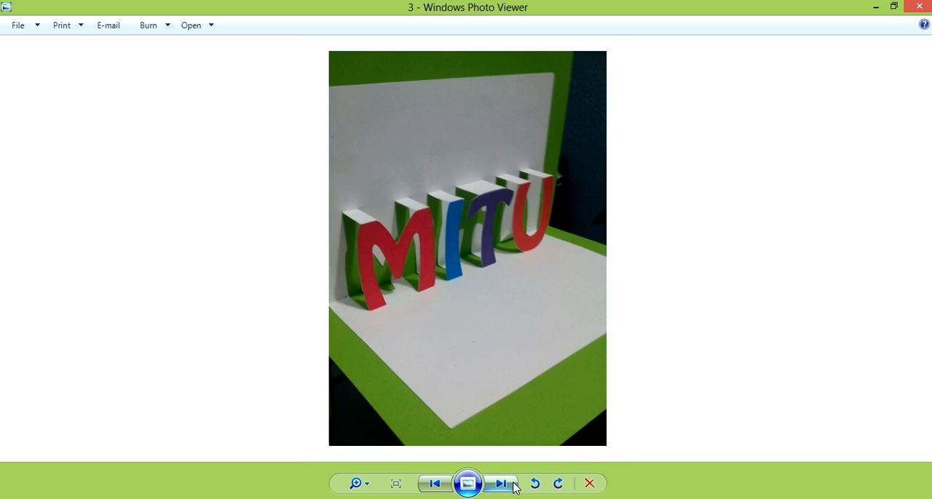
left_click(512, 486)
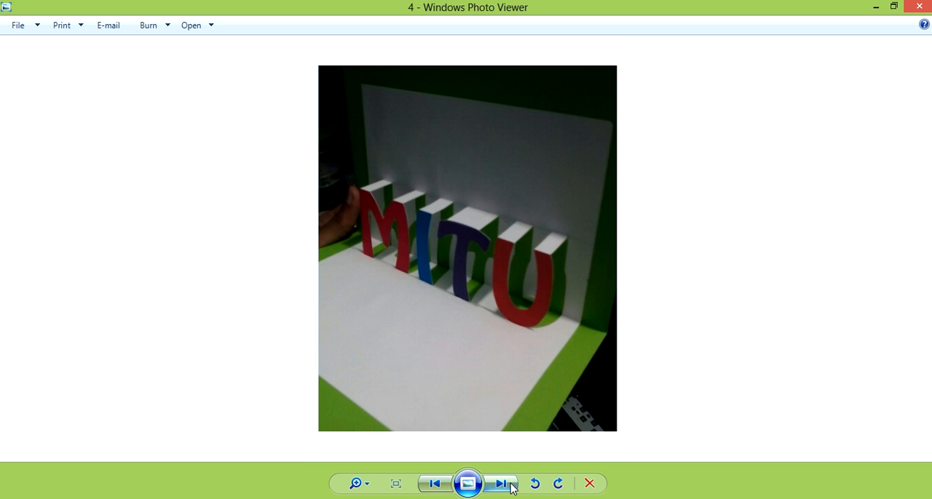
left_click(919, 6)
double_click(25, 382)
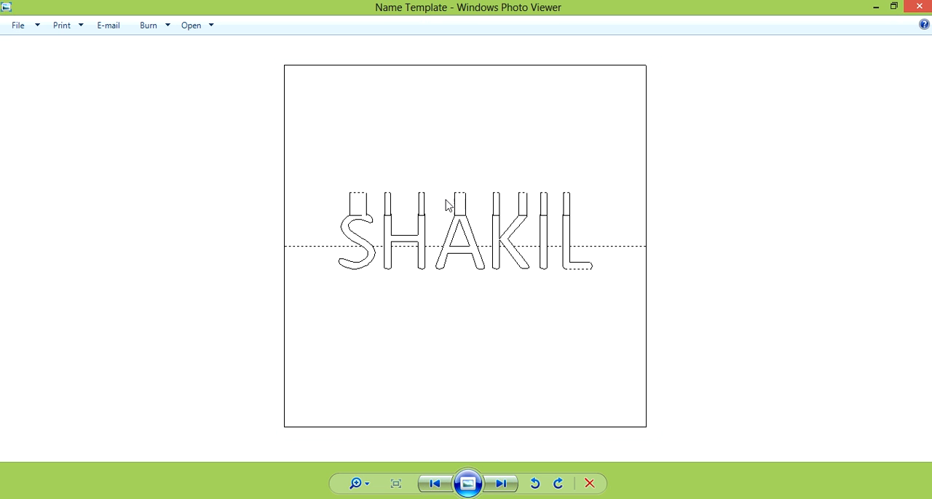
left_click(920, 8)
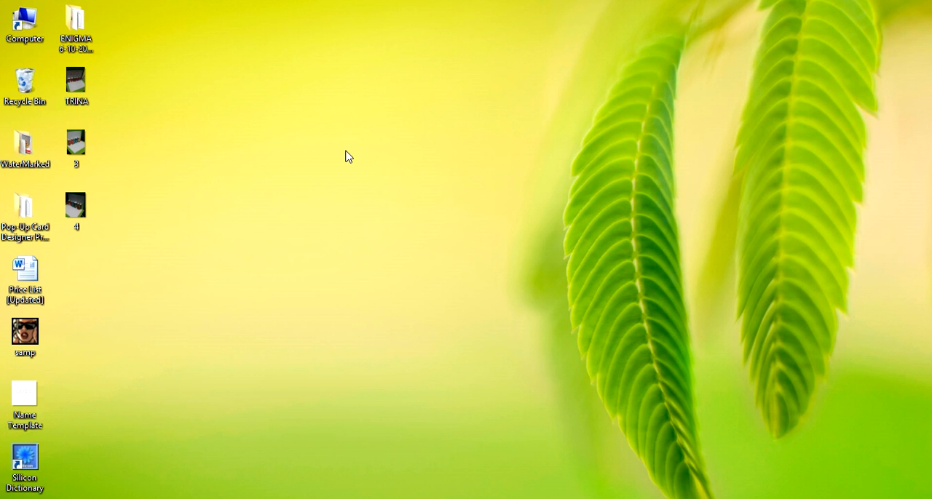
Launch popupcard-pro_en from the Pop-Up Card Designer Pro 3.2.2 desktop folder
double_click(29, 222)
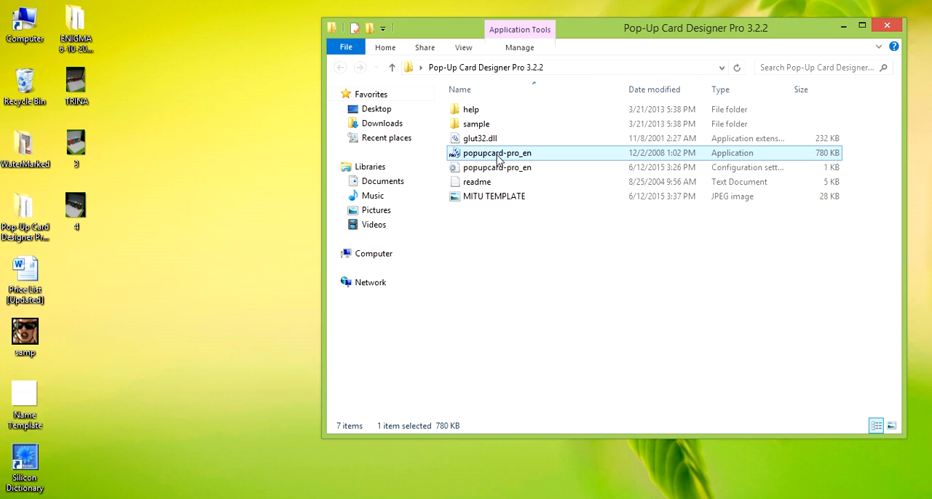
double_click(497, 155)
double_click(536, 125)
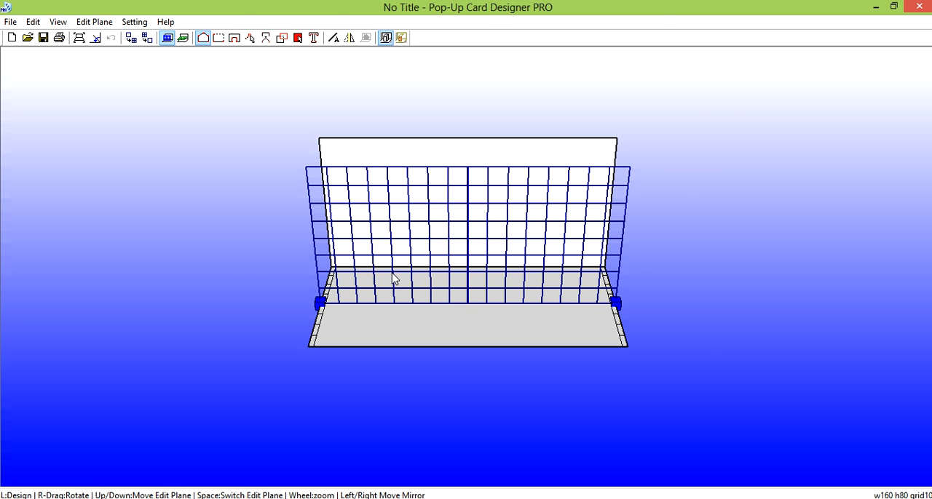
Inspect the empty card and preview its opening and closing, folding it to 70 degrees
scroll(393, 275, "up", 2)
scroll(393, 275, "down", 2)
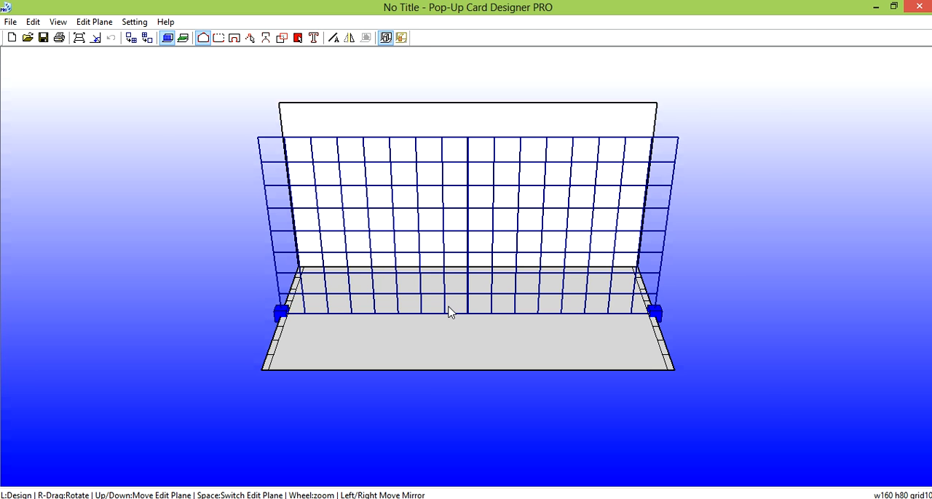
scroll(449, 312, "up", 2)
scroll(449, 311, "down", 2)
right_click_drag(384, 396, 402, 399)
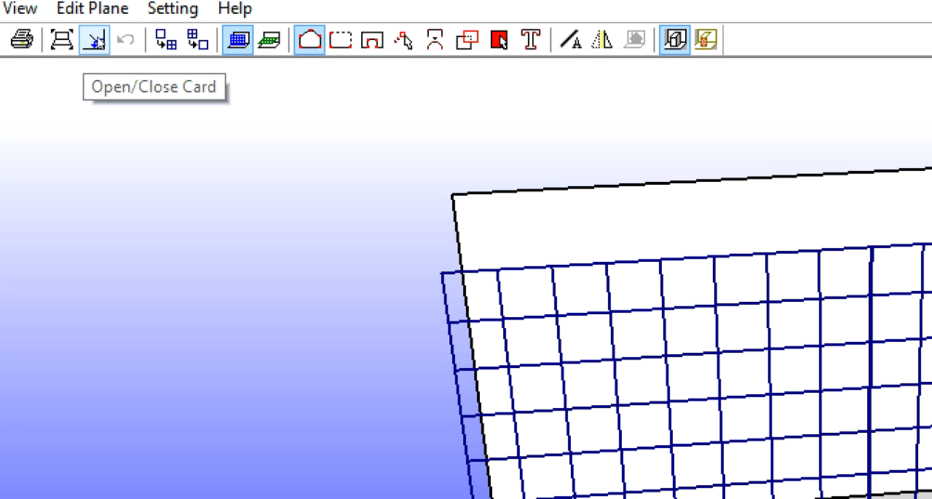
left_click(95, 40)
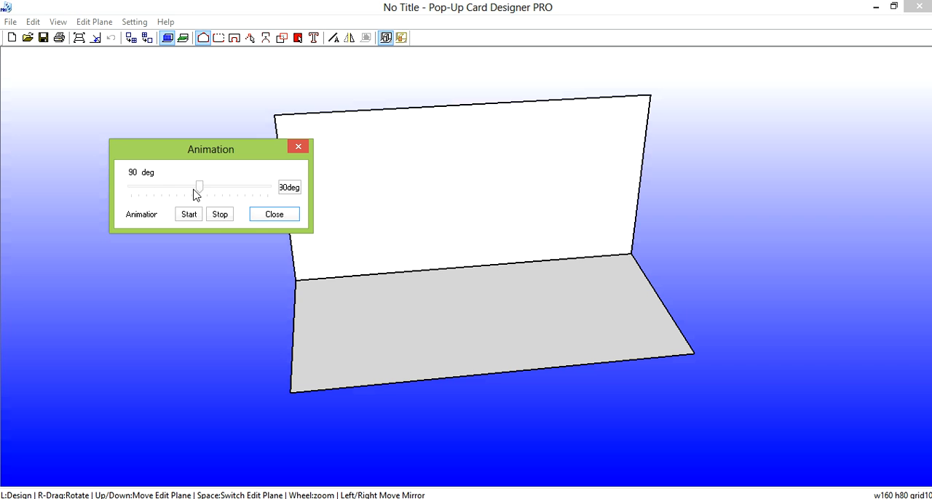
mouse_move(194, 190)
left_mouse_down()
mouse_move(260, 188)
mouse_move(135, 206)
mouse_move(187, 189)
left_mouse_up()
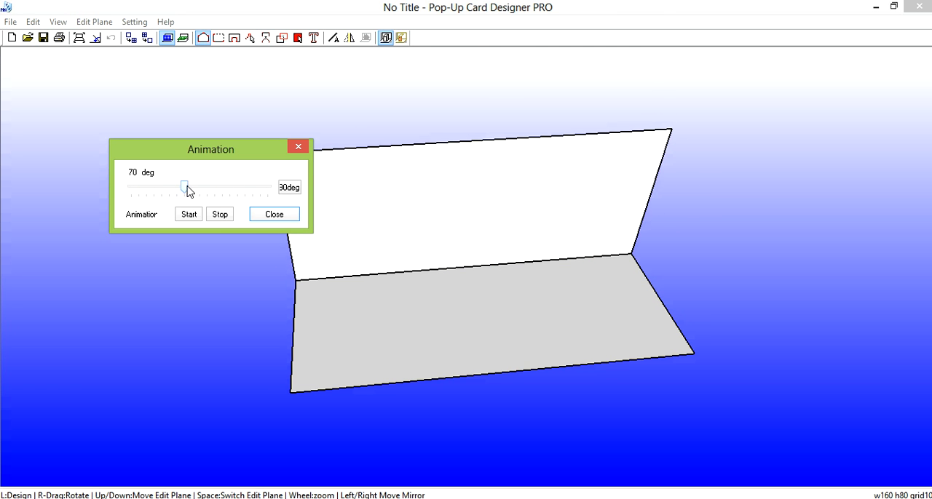
left_click(264, 212)
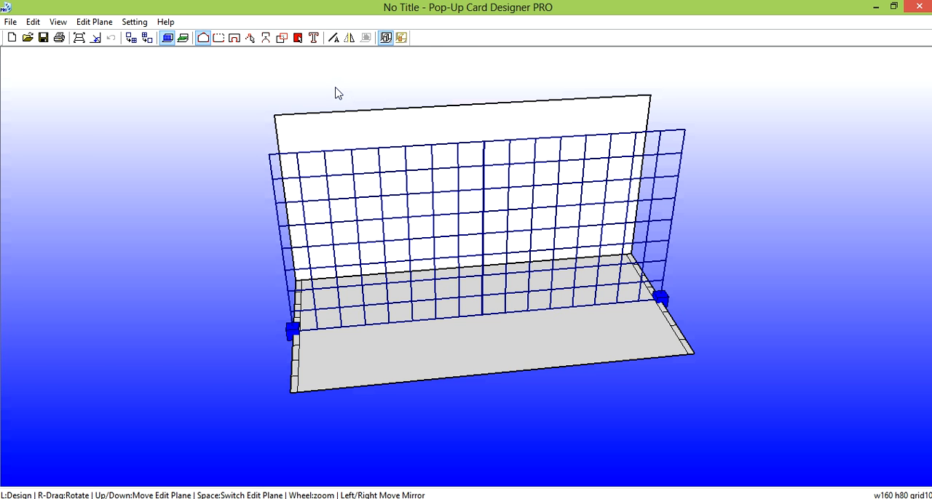
Move the vertical edit plane close to the card's back panel and refine the grid to 2.5
right_click_drag(388, 355, 497, 354)
left_click_drag(478, 362, 405, 347)
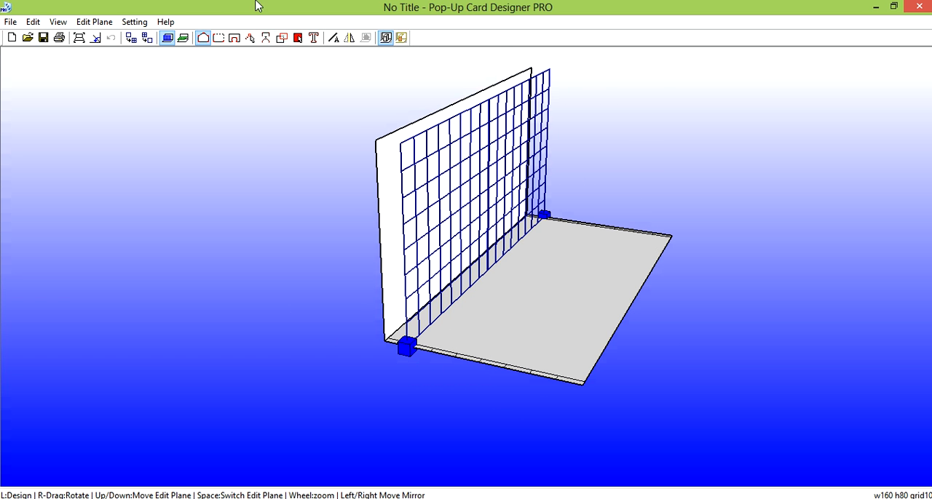
left_click(130, 38)
left_click(130, 38)
left_click_drag(412, 351, 398, 347)
right_click_drag(447, 364, 498, 371)
left_click_drag(482, 366, 487, 366)
right_click_drag(572, 381, 391, 393)
right_click_drag(449, 312, 436, 317)
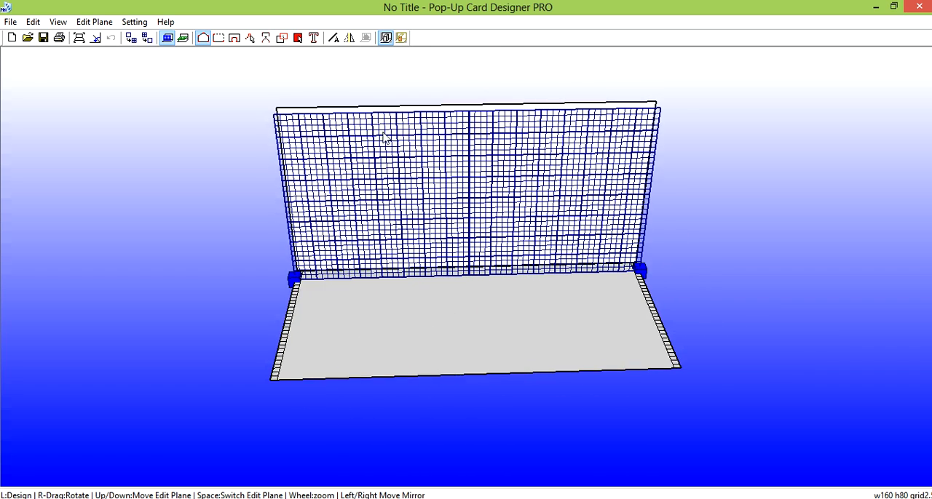
Create the characters MITU in a Hobo font at size 30 mm on the vertical edit plane and return to plane editing
left_click(314, 38)
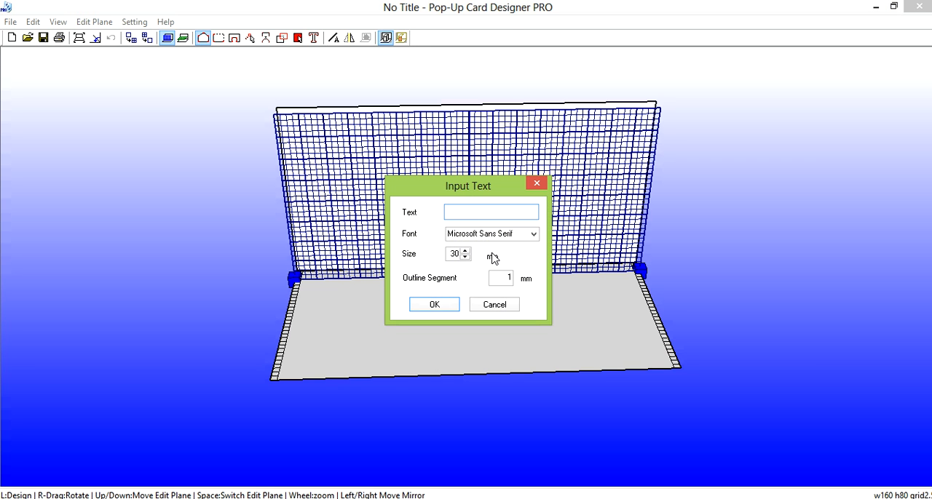
type("MITU")
left_click(533, 234)
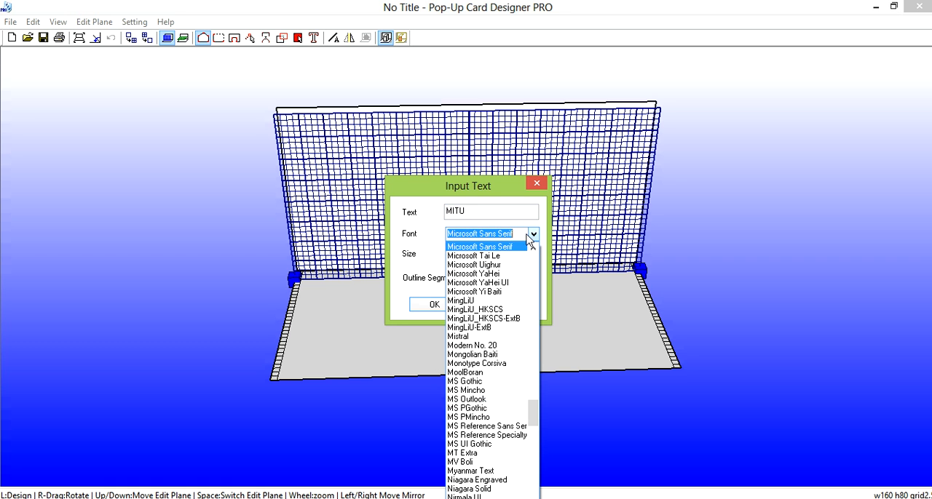
type("HOBO STD")
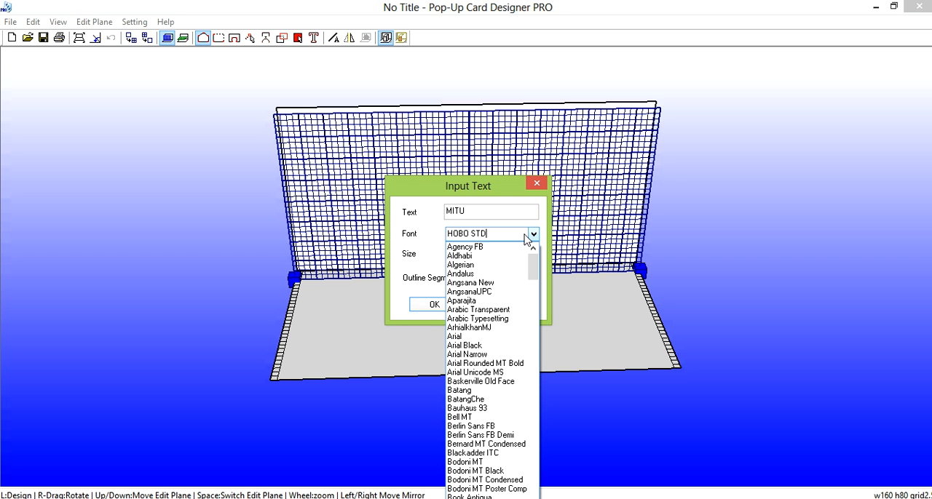
key("Return")
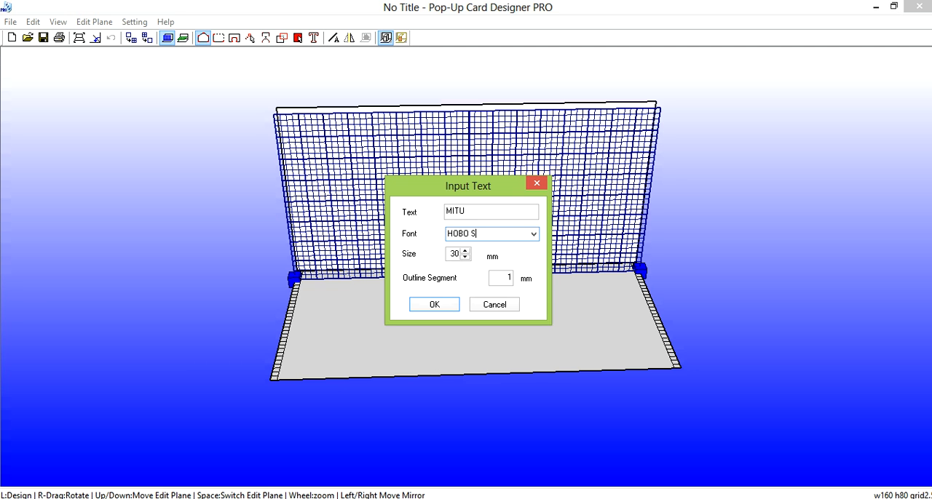
key("Return")
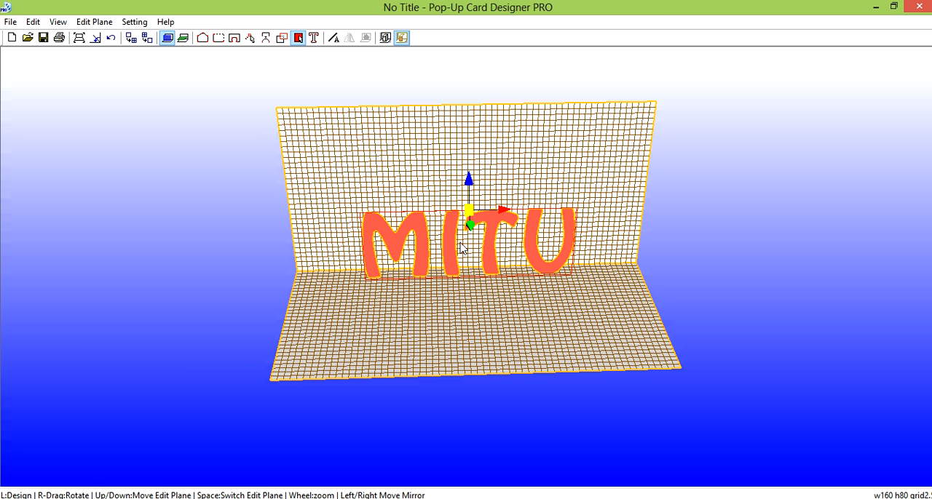
left_click(385, 38)
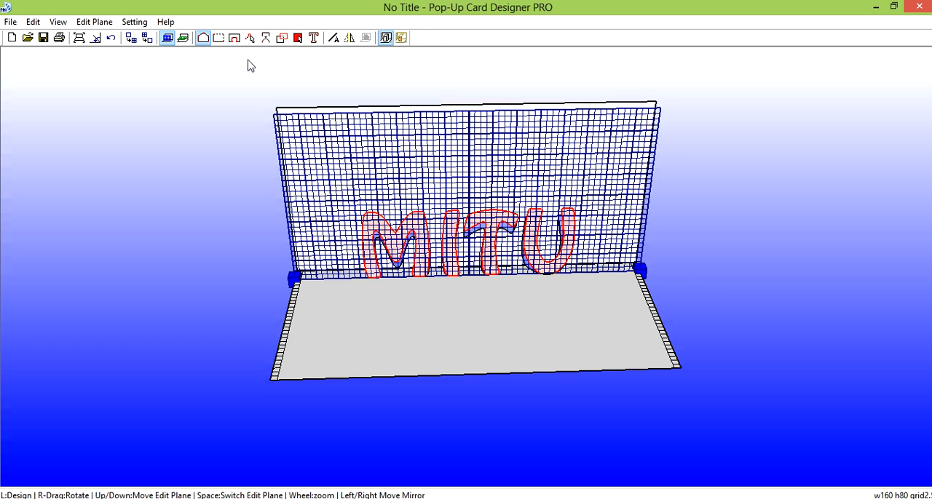
Switch to the horizontal edit plane and make its grid two levels finer
left_click(183, 38)
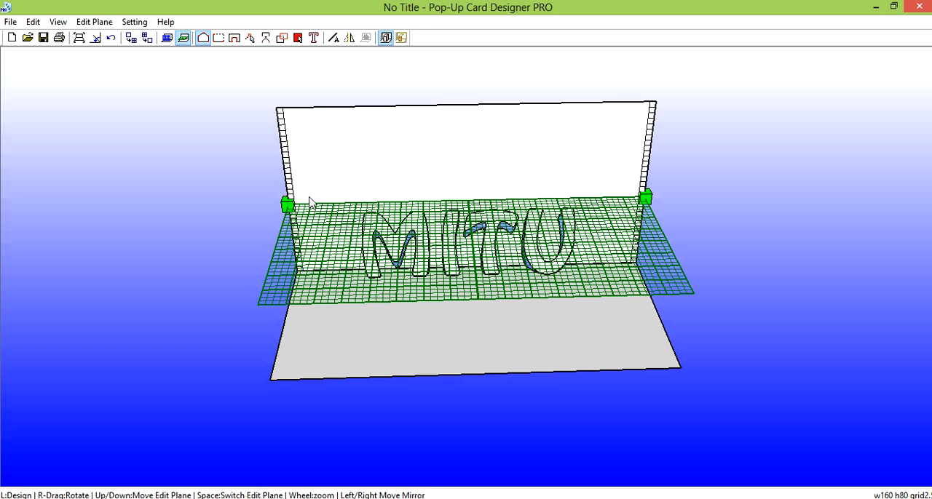
right_click_drag(270, 272, 423, 288)
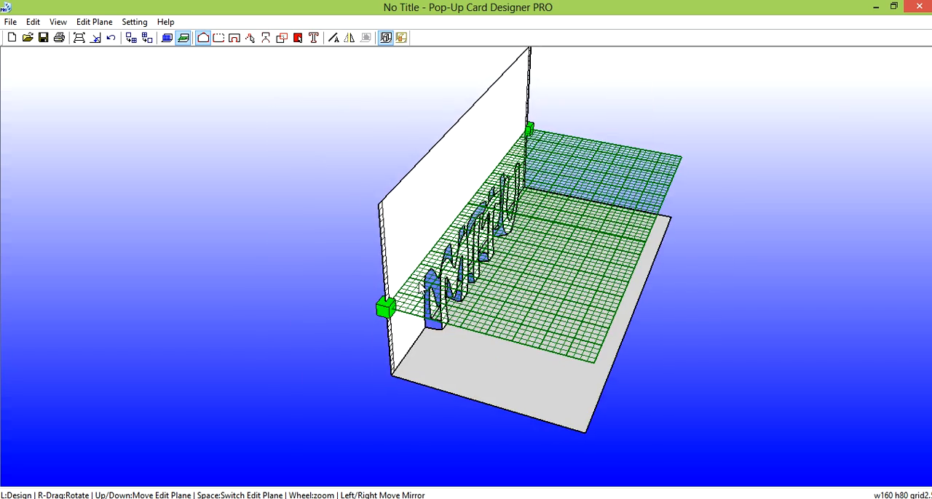
scroll(465, 265, "up", 5)
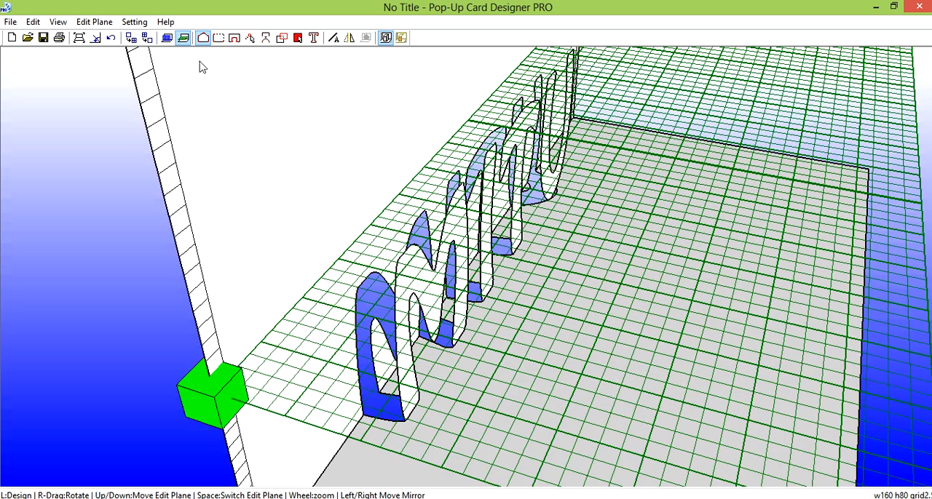
left_click(133, 40)
left_click(133, 40)
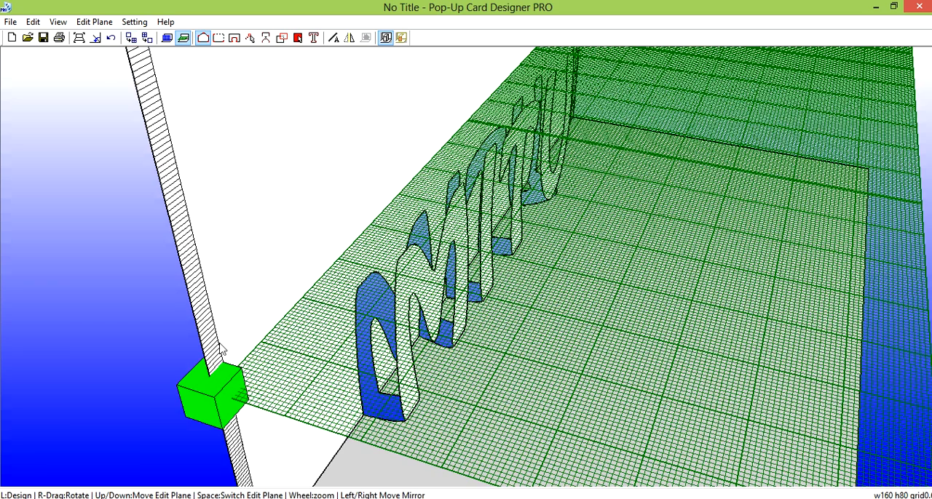
Adjust the horizontal edit plane's height to the tops of the letters, keeping the finer grid
scroll(228, 390, "down", 1)
left_click_drag(248, 373, 251, 394)
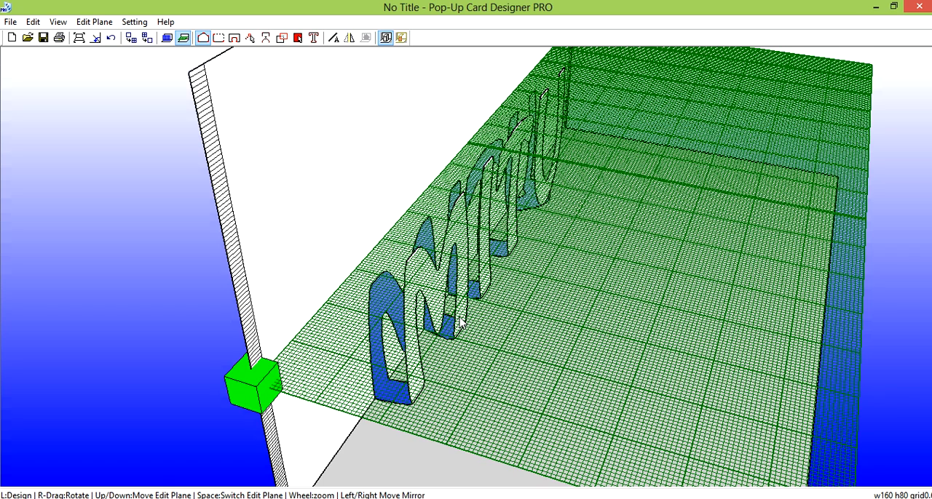
left_click(147, 38)
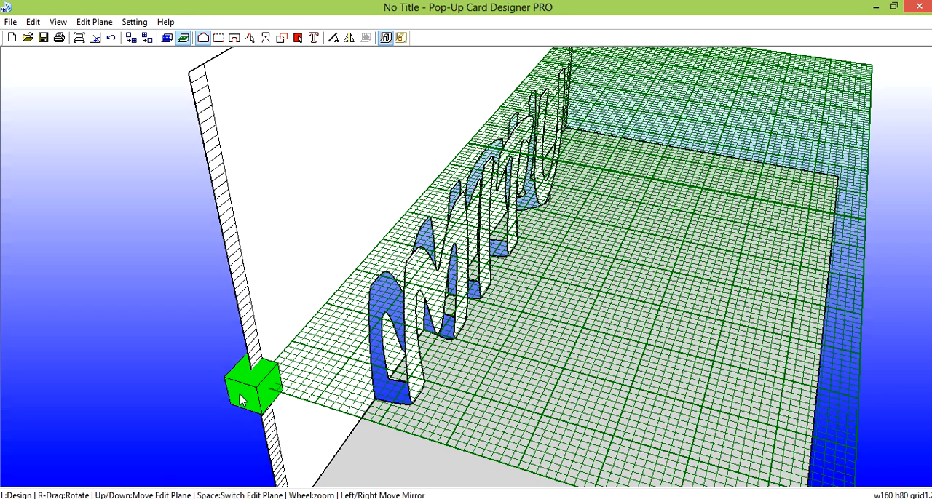
left_click_drag(243, 409, 254, 391)
left_click(131, 38)
Draw a rectangular connecting panel from the top of the M's first stem to the card's back panel
right_click_drag(561, 276, 378, 298)
scroll(282, 270, "up", 5)
right_click_drag(229, 270, 201, 109)
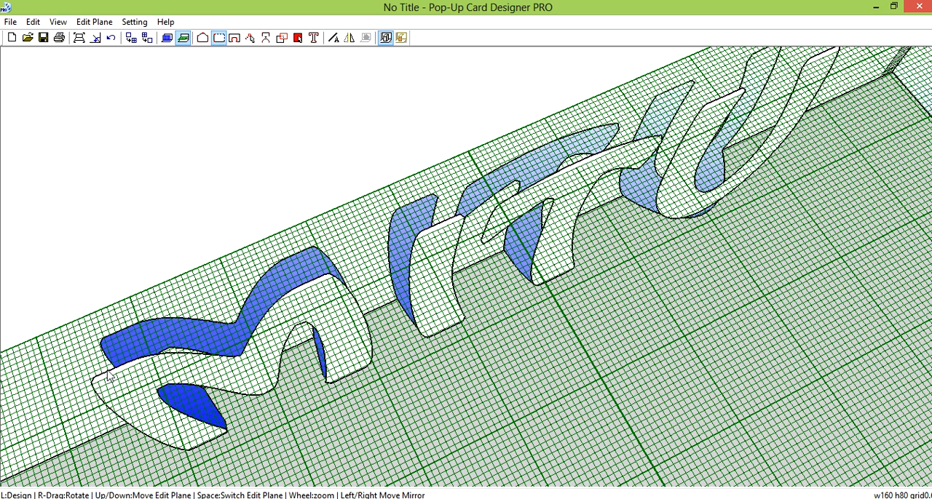
scroll(107, 375, "up", 3)
right_click_drag(67, 394, 100, 373)
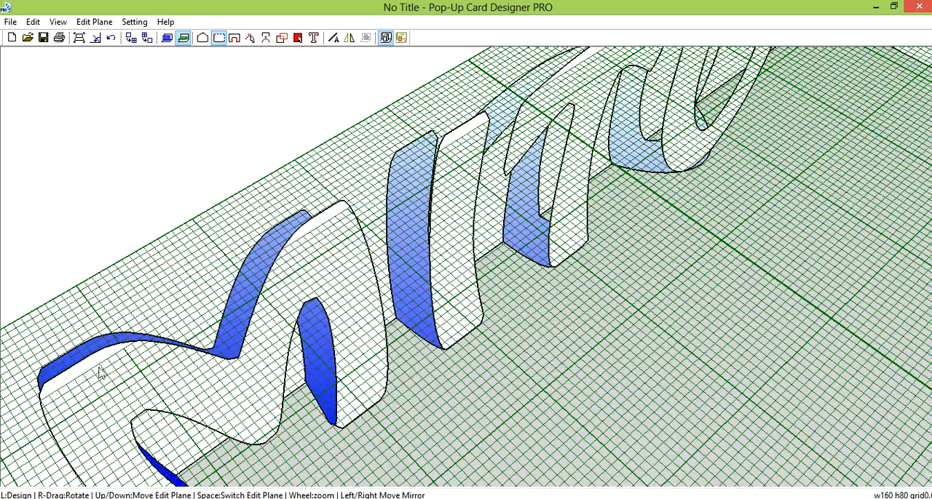
left_click(131, 343)
left_click(84, 283)
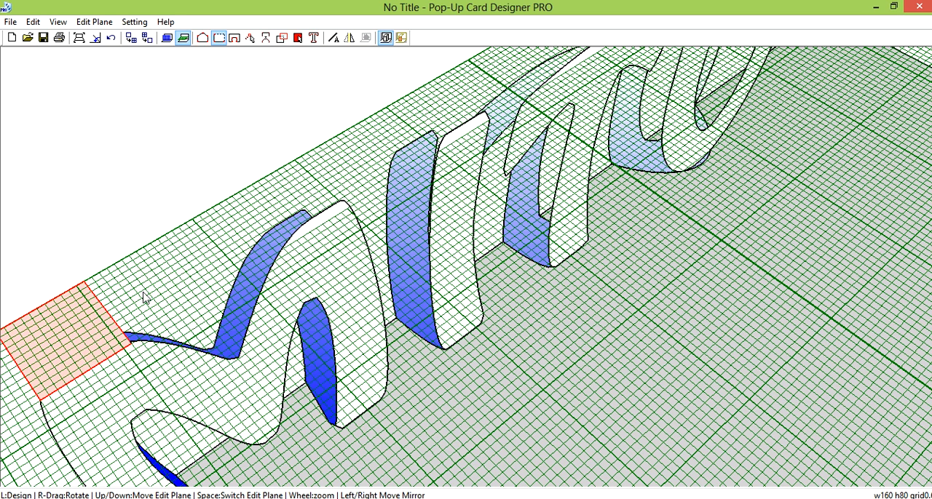
Draw a second rectangular connecting panel from the top of the M's other stem to the card's back panel
left_click(283, 249)
left_click(348, 211)
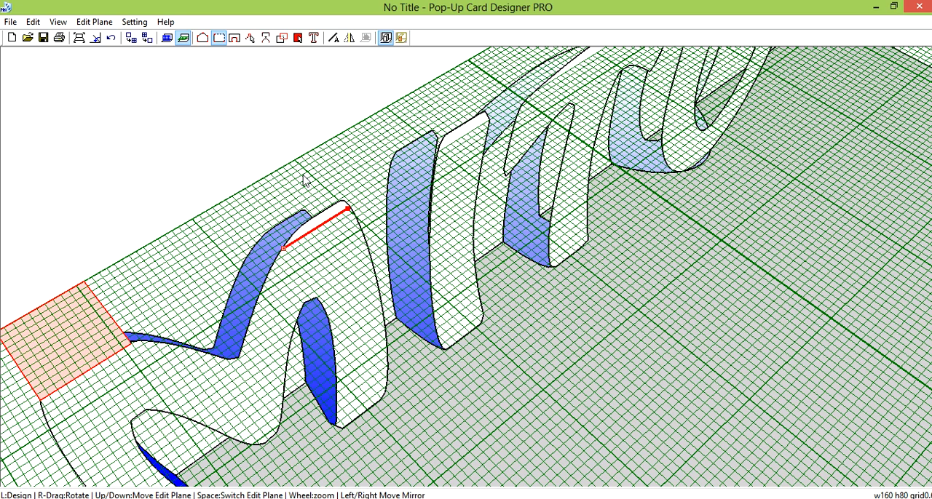
left_click(297, 162)
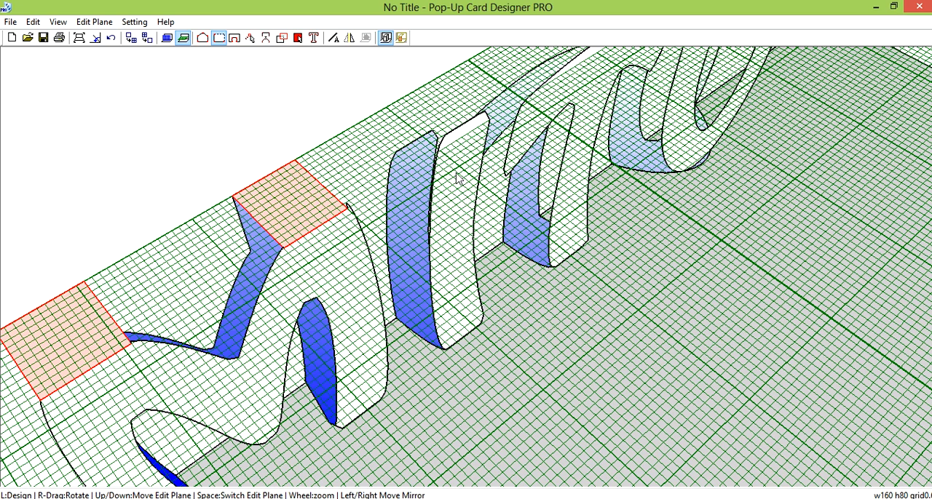
Draw a rectangular connecting panel from the top of the I to the card's back panel
right_click_drag(458, 175, 431, 189)
scroll(430, 189, "up", 3)
scroll(430, 191, "up", 2)
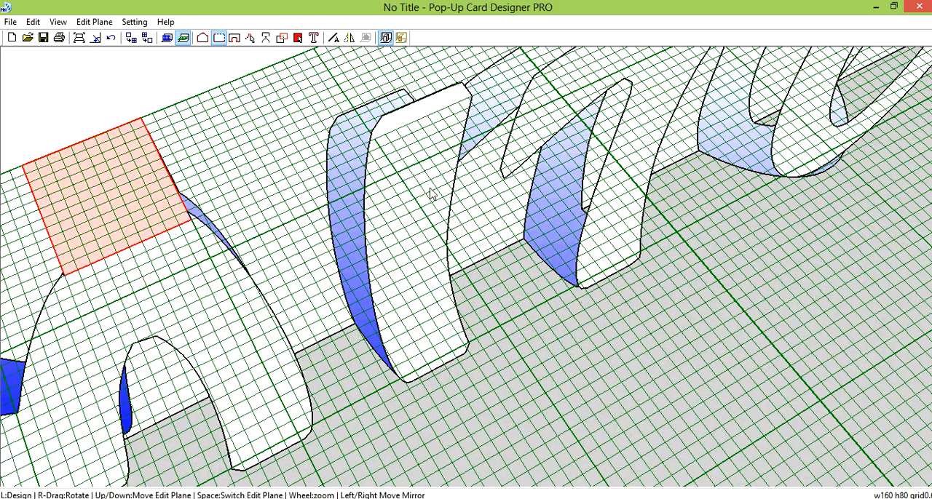
left_click(373, 139)
left_click(469, 99)
scroll(472, 105, "down", 3)
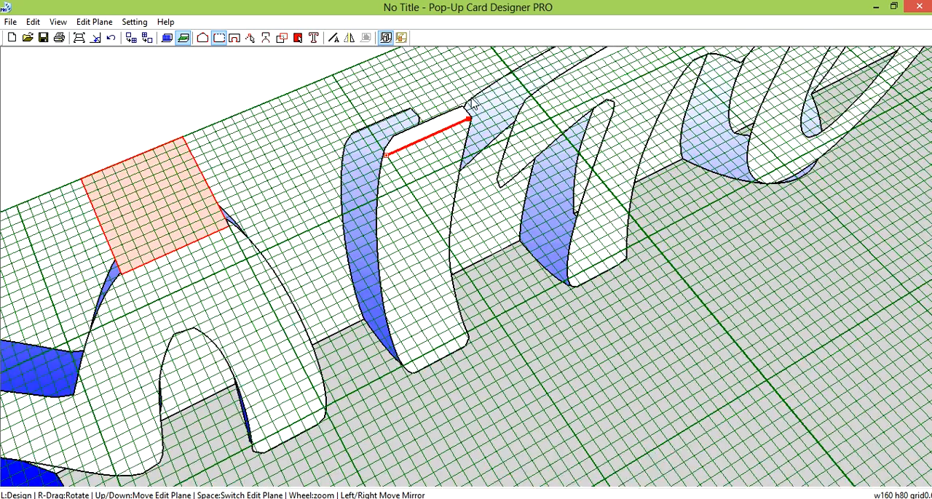
left_click(413, 64)
Draw a rectangular connecting panel from the top of the T's crossbar to the card's back panel
right_click_drag(557, 121, 594, 251)
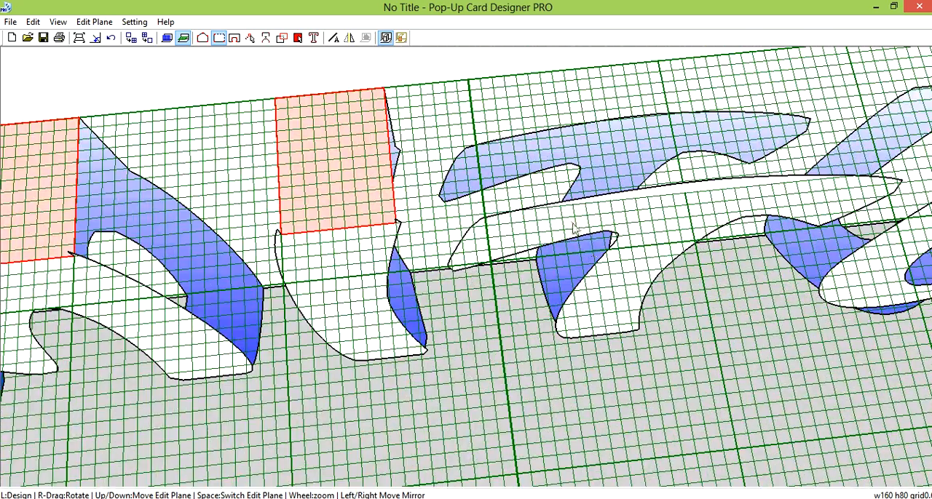
left_click(535, 208)
left_click(845, 178)
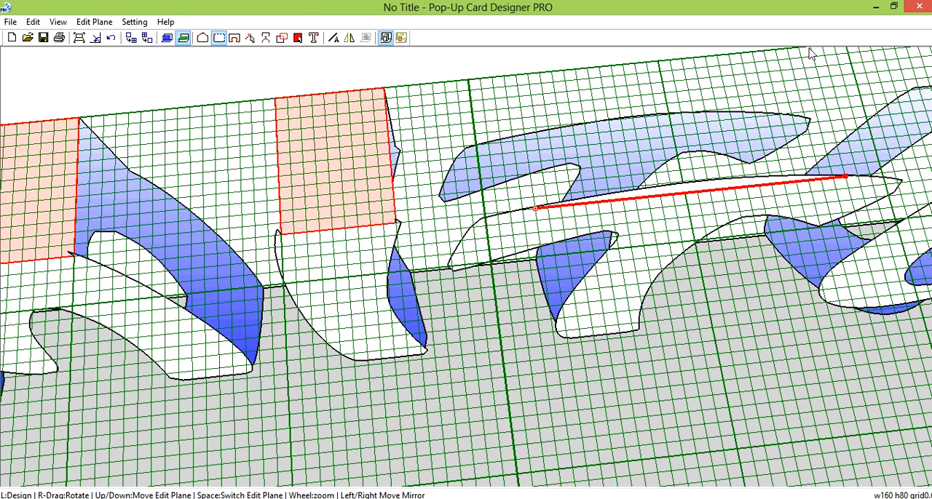
scroll(810, 53, "down", 1)
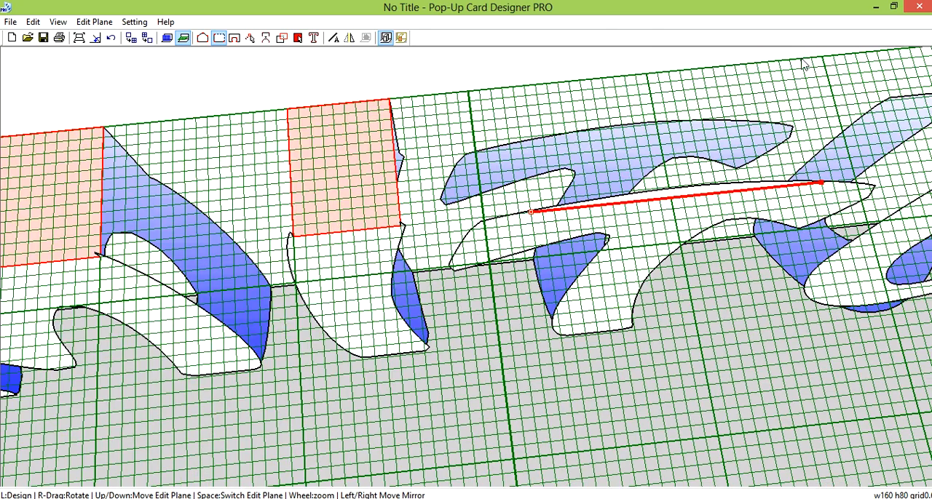
Draw a rectangular connecting panel from the top of the U's first arm to the card's back panel
right_click_drag(792, 67, 770, 279)
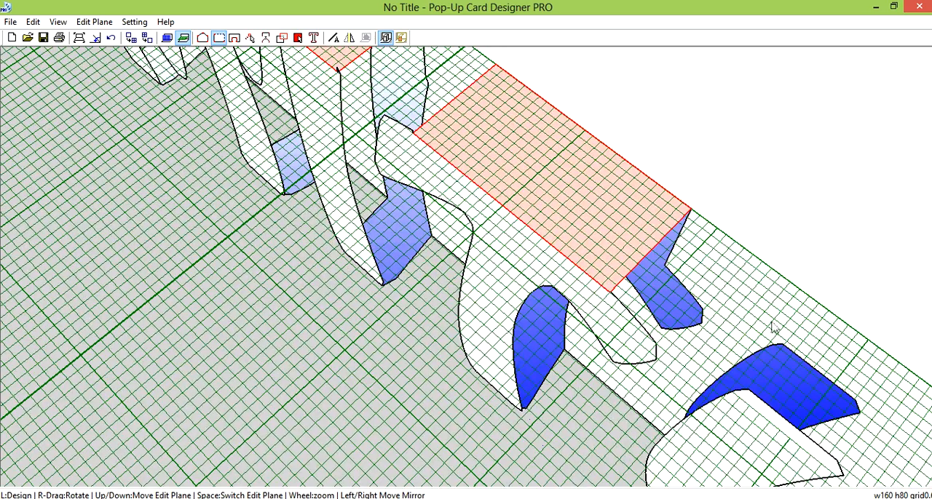
left_click(739, 397)
left_click(834, 473)
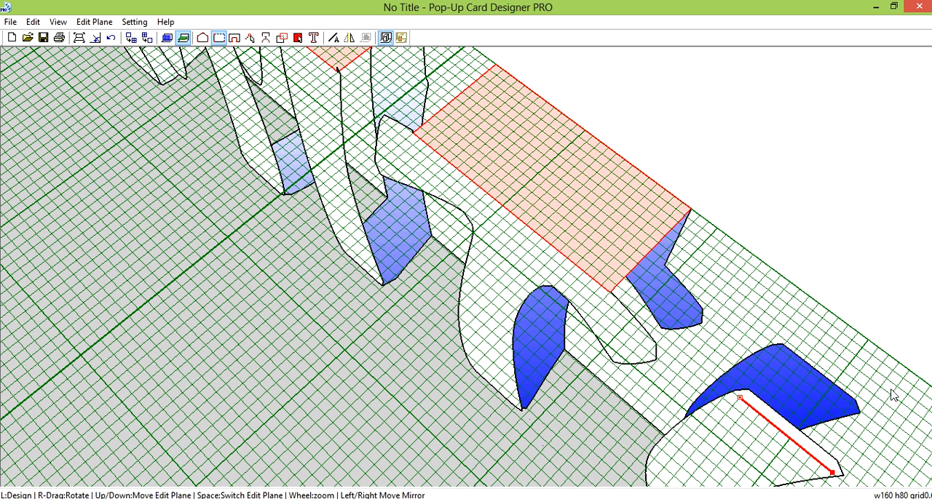
left_click(888, 431)
Draw a second rectangular connecting panel from the top of the U's other arm to the card's back panel
scroll(877, 432, "down", 5)
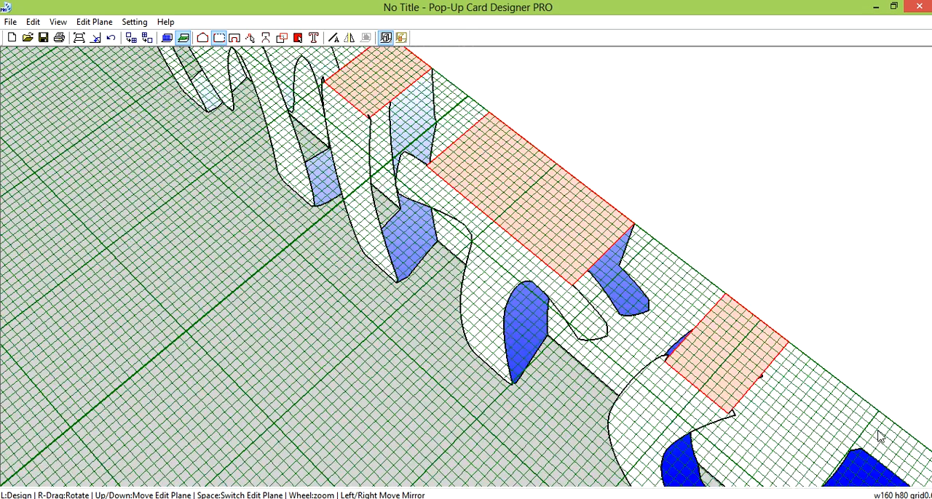
scroll(799, 459, "down", 1)
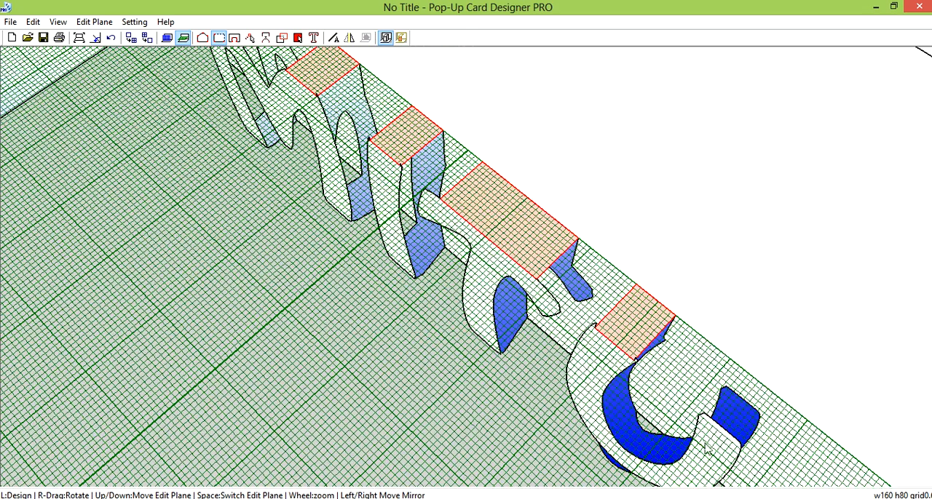
left_click(702, 417)
left_click(738, 448)
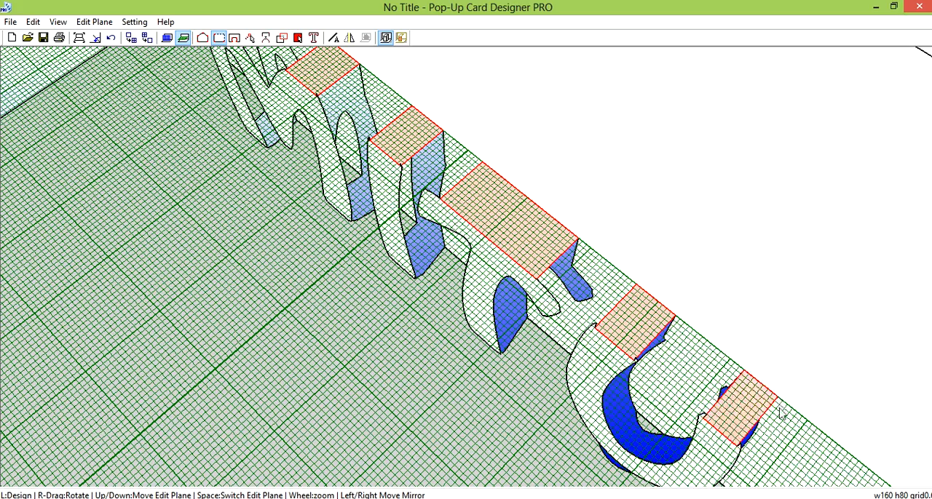
Preview the card's folding animation and inspect the MITU pattern with the card opened flat at 180 degrees
scroll(797, 399, "down", 2)
right_click_drag(774, 395, 536, 326)
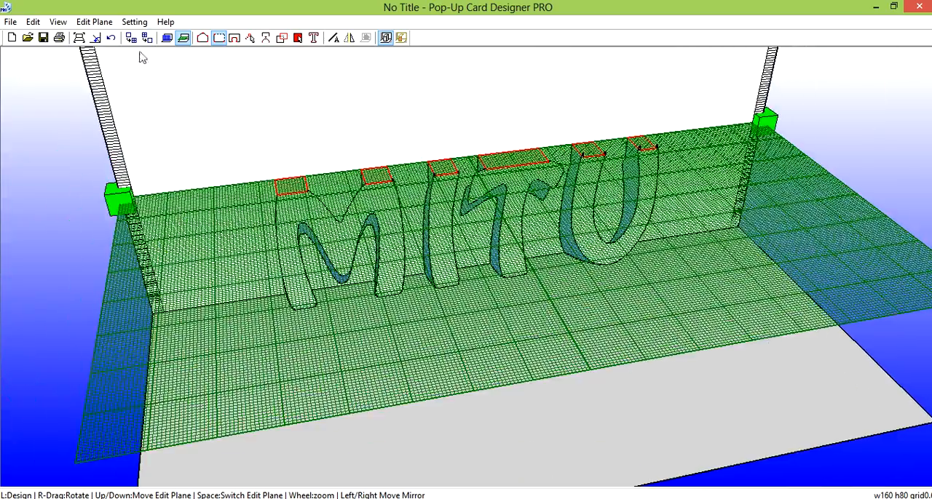
left_click(95, 38)
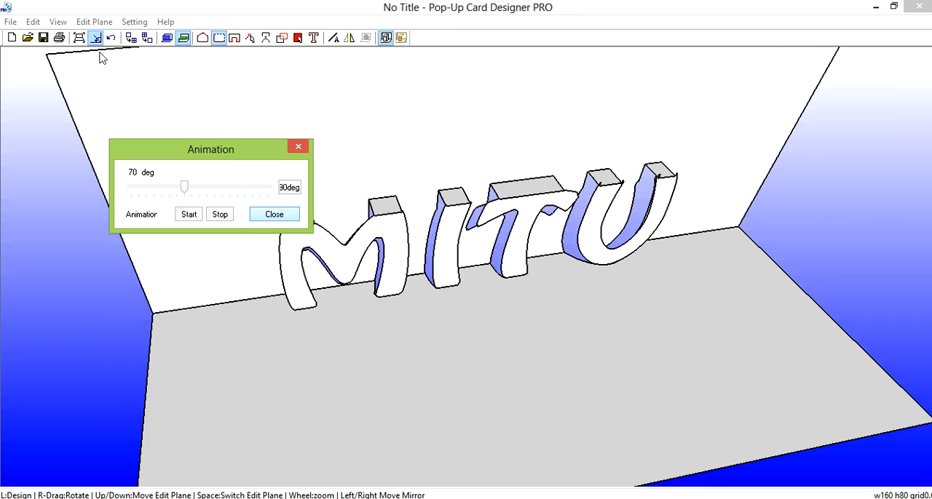
left_click_drag(194, 197, 205, 213)
left_click(191, 214)
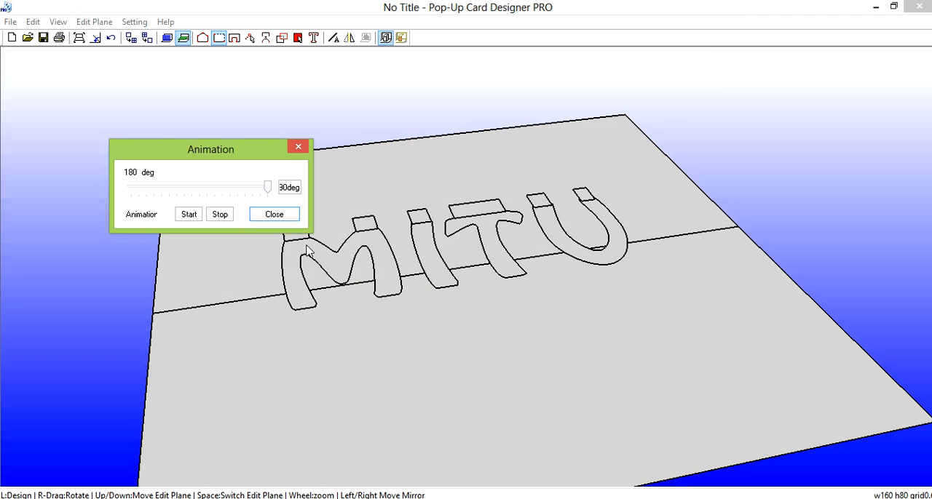
right_click_drag(533, 239, 496, 311)
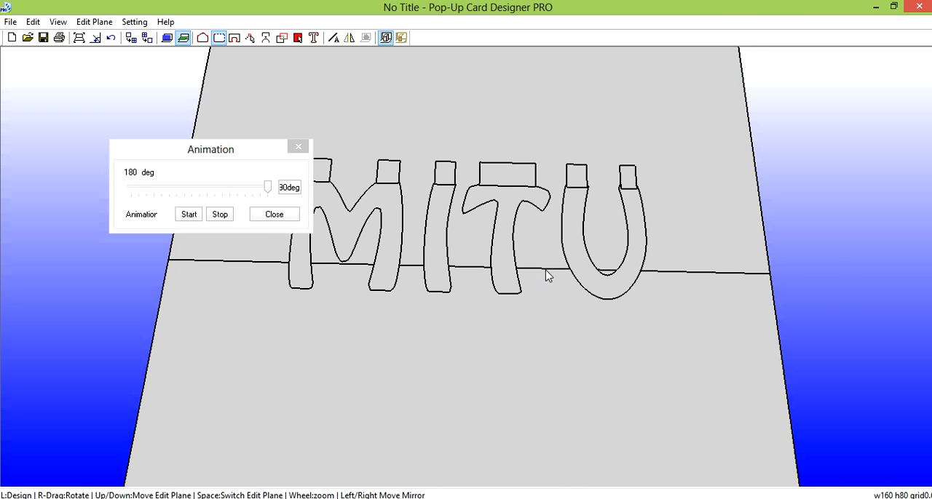
right_click_drag(545, 270, 551, 334)
scroll(540, 151, "down", 1)
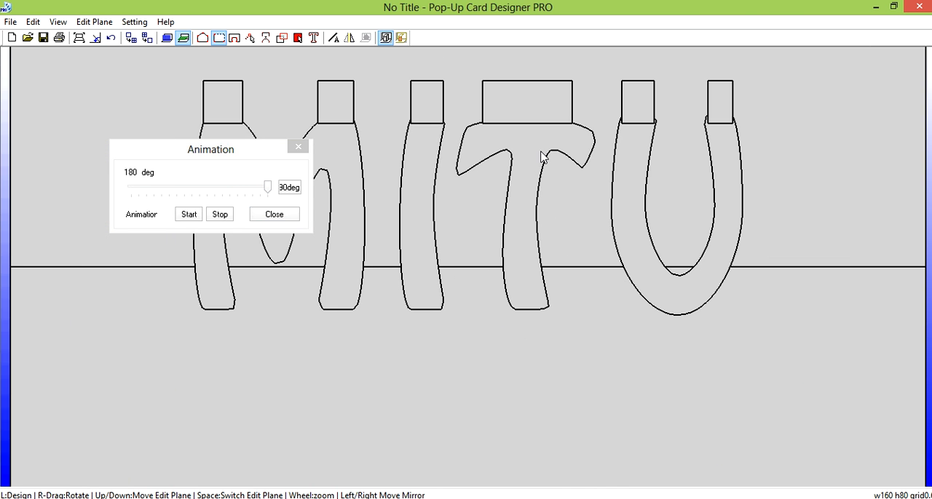
scroll(543, 159, "down", 2)
left_click(273, 214)
Open an enlarged print preview of the card pattern, scaled to the sheet size with a 15 mm margin
right_click_drag(358, 312, 106, 125)
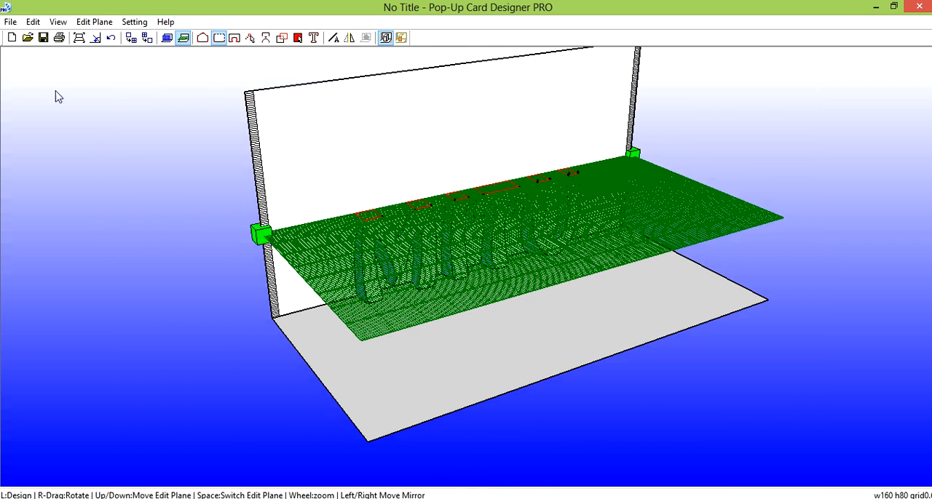
left_click(10, 22)
left_click(47, 134)
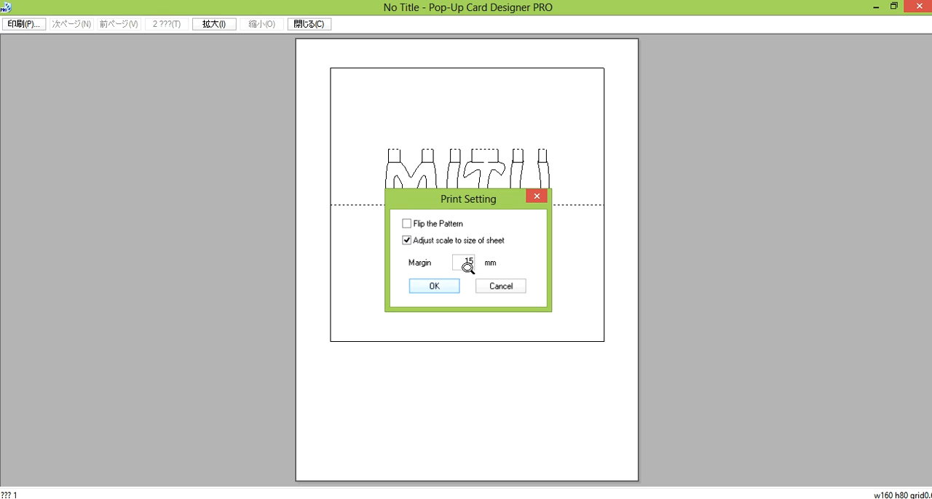
left_click(434, 286)
left_click(504, 219)
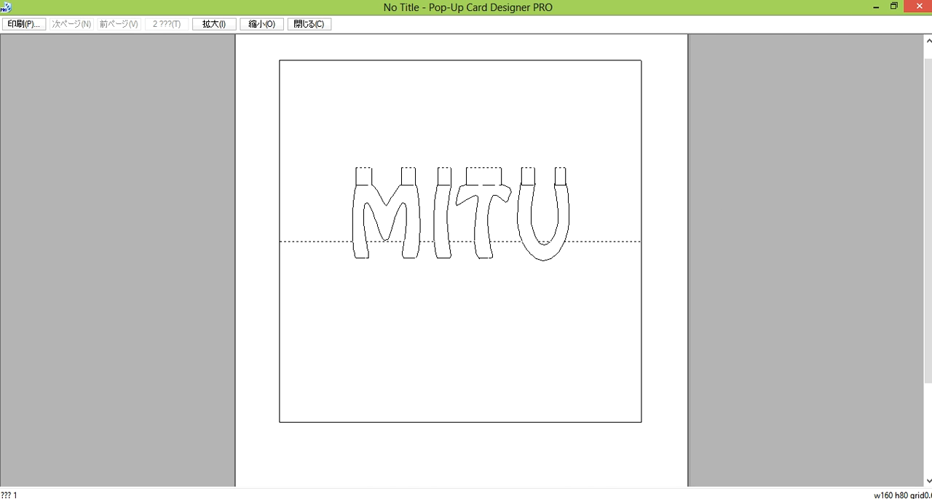
Launch Paint and paste the screenshot of the print preview into the blank picture
mouse_move(927, 150)
left_click(910, 128)
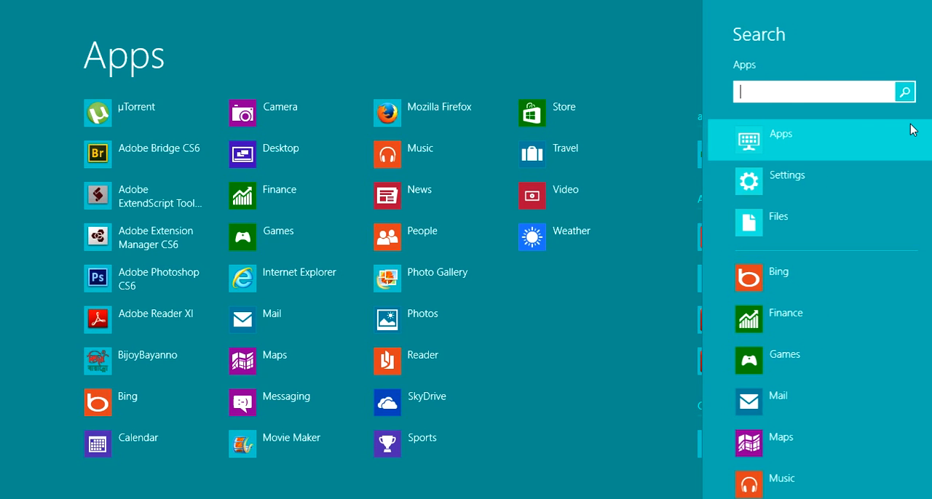
type("paint")
key("Return")
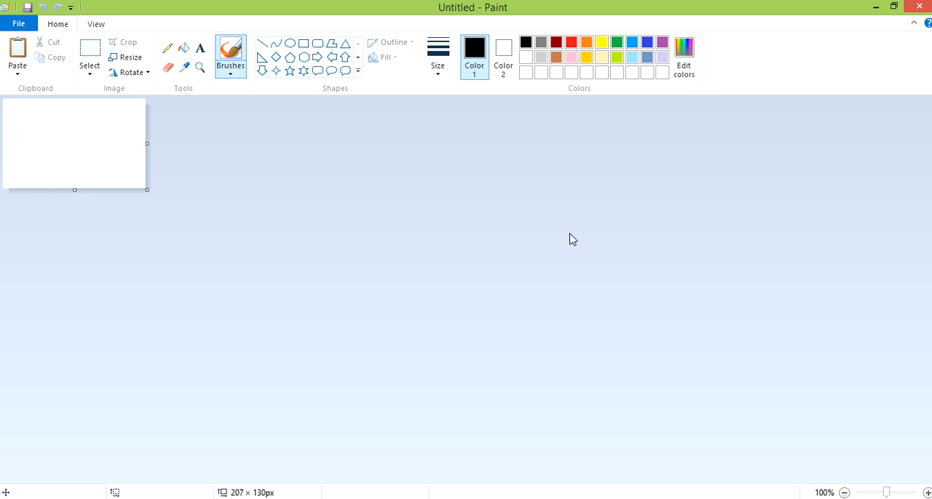
key("ctrl+v")
scroll(499, 249, "down", 1, "ctrl")
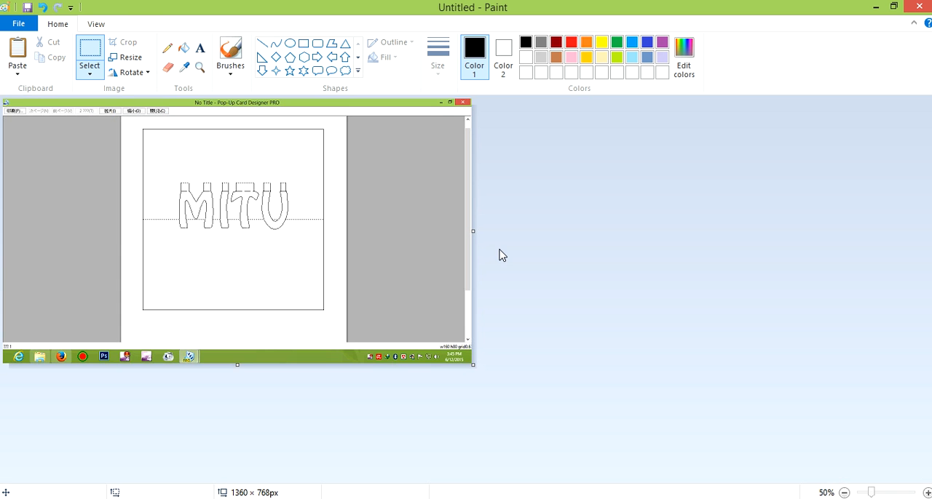
Select the square card pattern in the pasted screenshot with a small margin around it and cut it out
left_click(91, 57)
left_click_drag(139, 126, 330, 315)
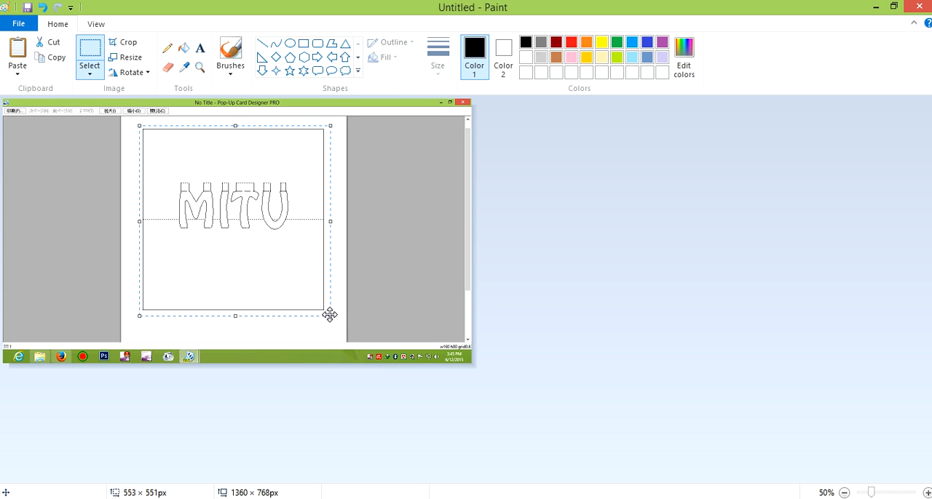
right_click(250, 249)
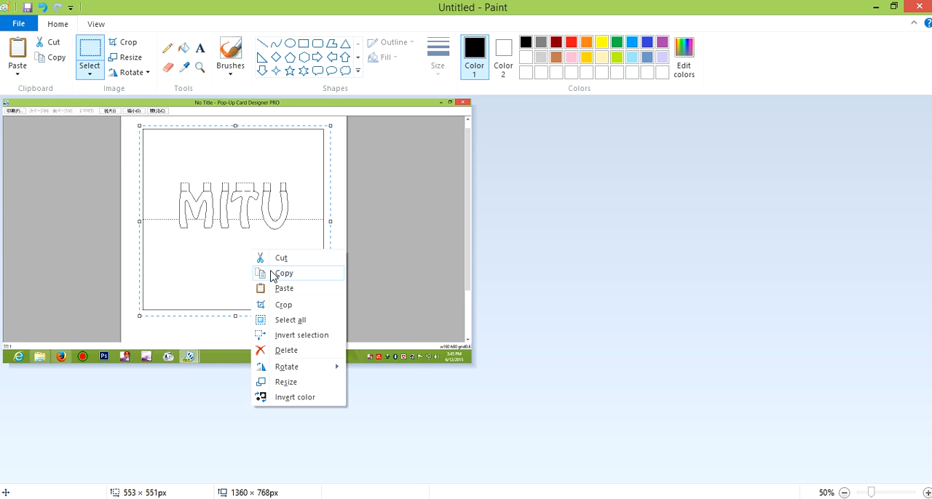
left_click(291, 259)
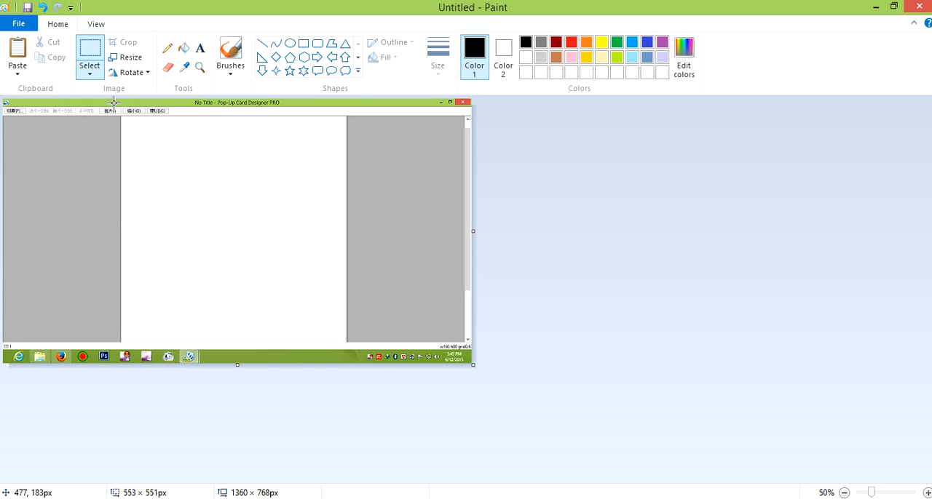
Start a new picture without saving the old screenshot and paste the cut card pattern into it
left_click(19, 23)
left_click(38, 47)
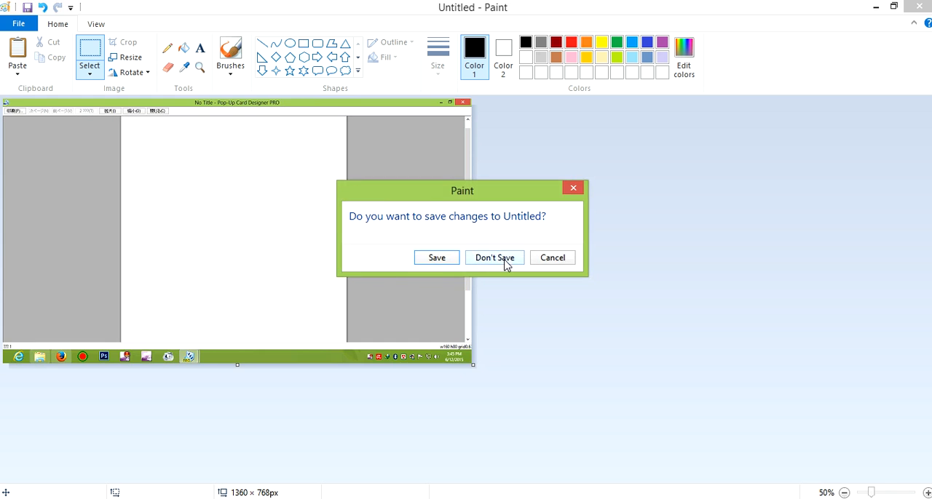
left_click(503, 261)
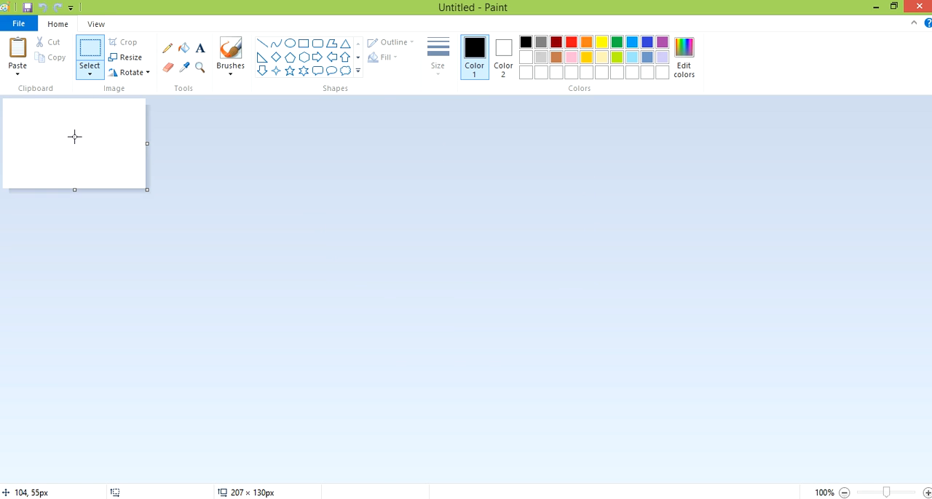
key("ctrl+v")
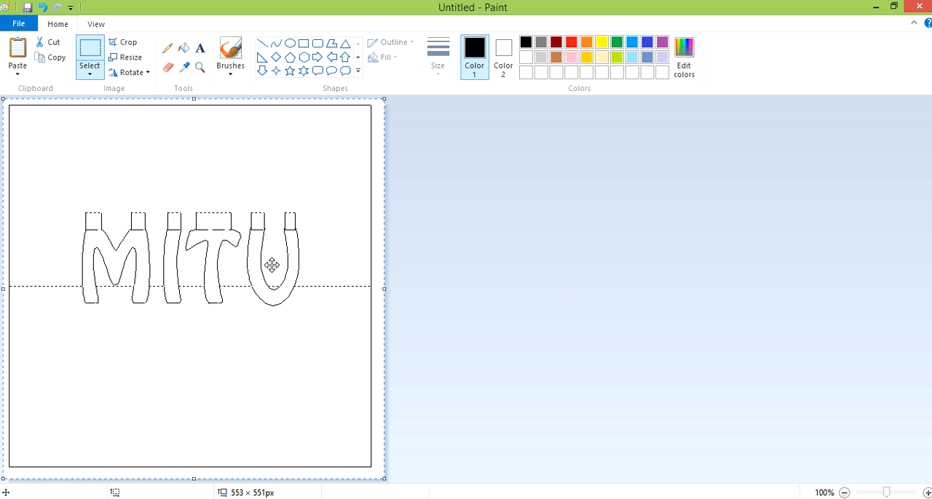
Save the pasted pattern as a JPEG picture named MITU TEMPLATE on the Desktop
left_click(18, 24)
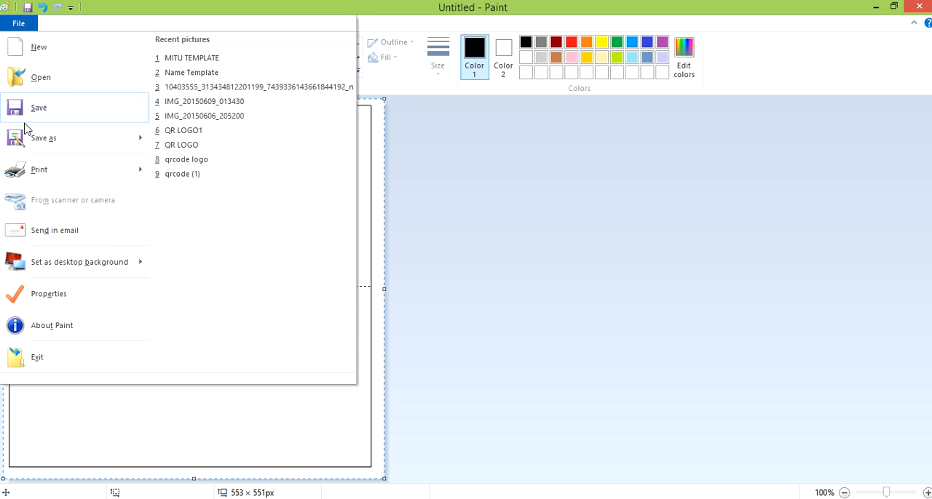
mouse_move(29, 142)
left_click(229, 107)
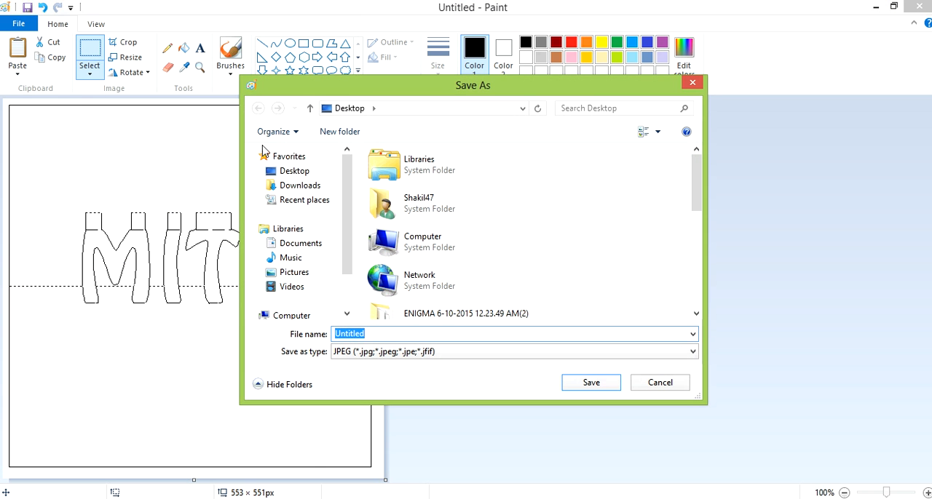
left_click(295, 170)
left_click(318, 335)
type("MITU TEMPL")
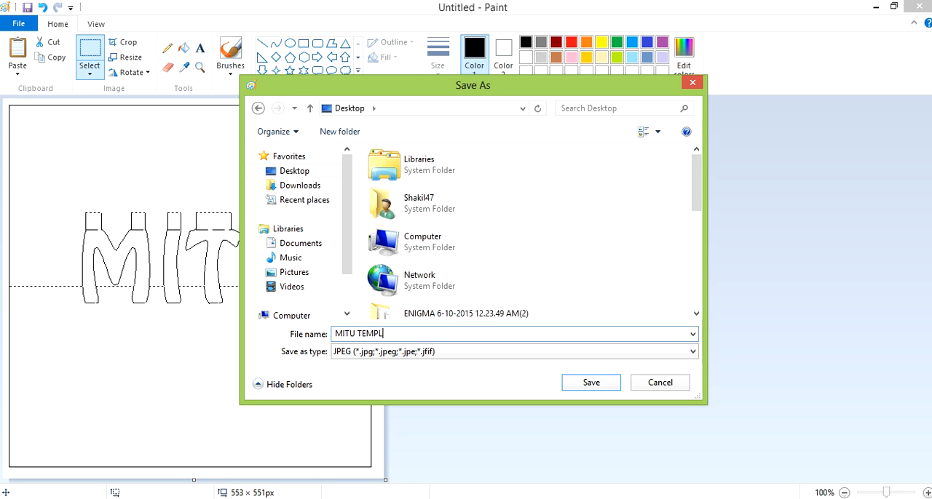
type("ATE")
key("Return")
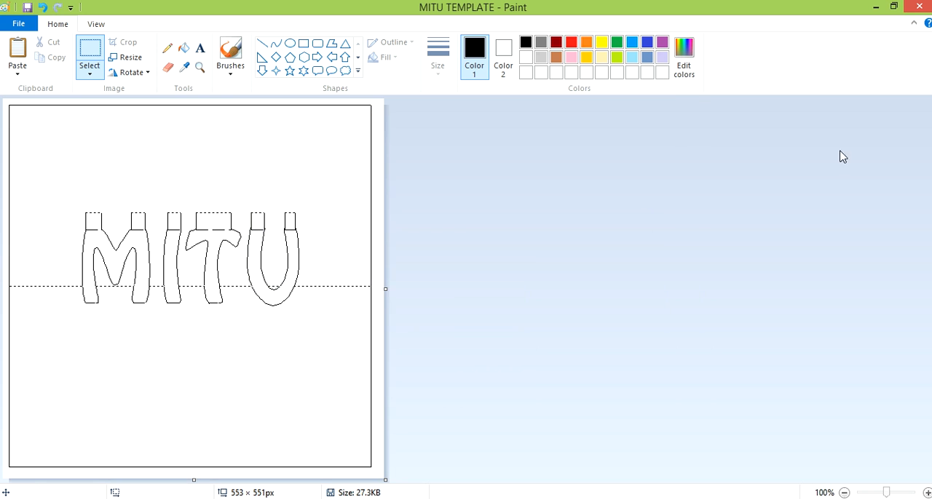
Minimize the open programs and check the saved MITU TEMPLATE image from the desktop in the photo viewer
left_click(877, 7)
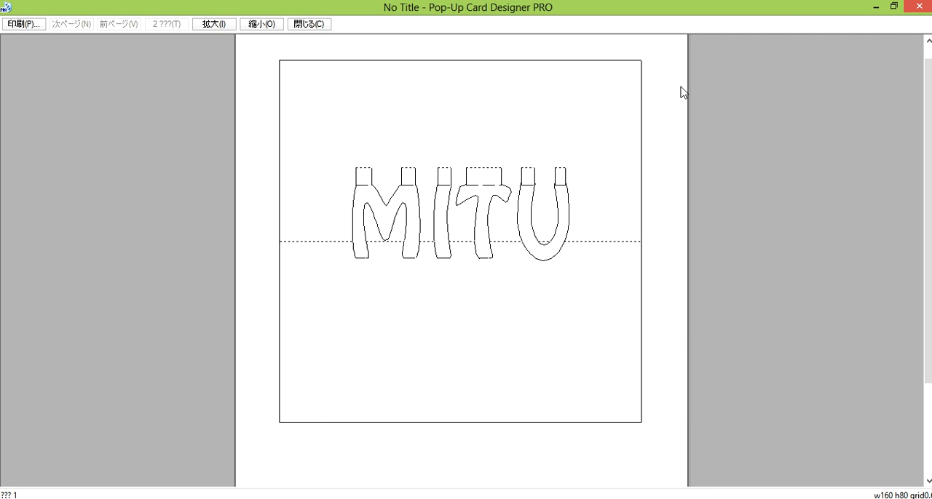
left_click(874, 7)
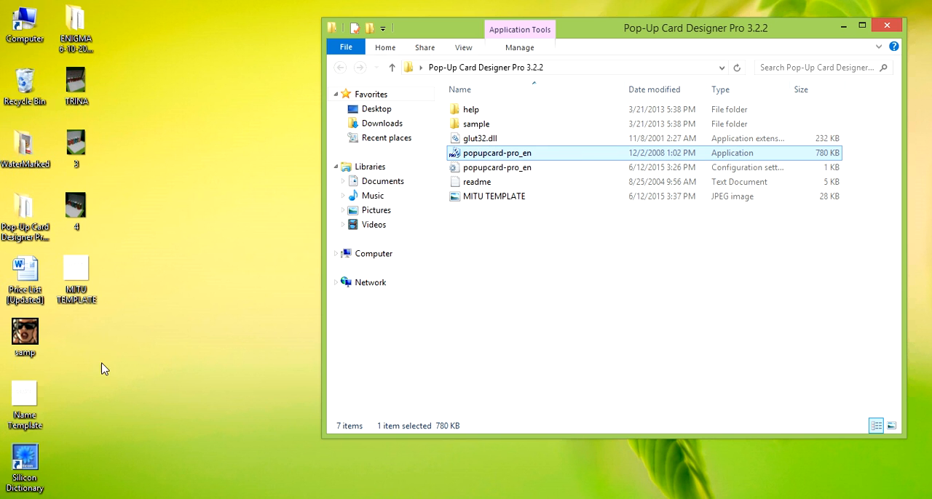
double_click(75, 289)
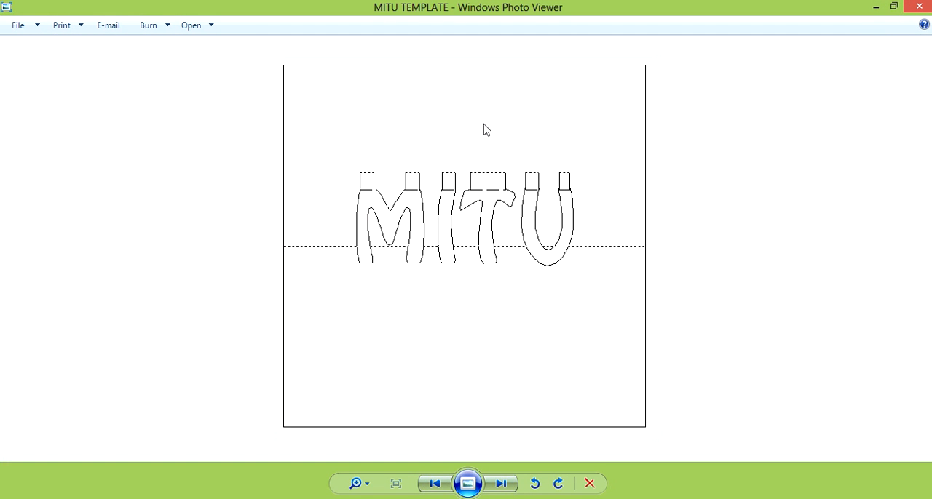
left_click(919, 6)
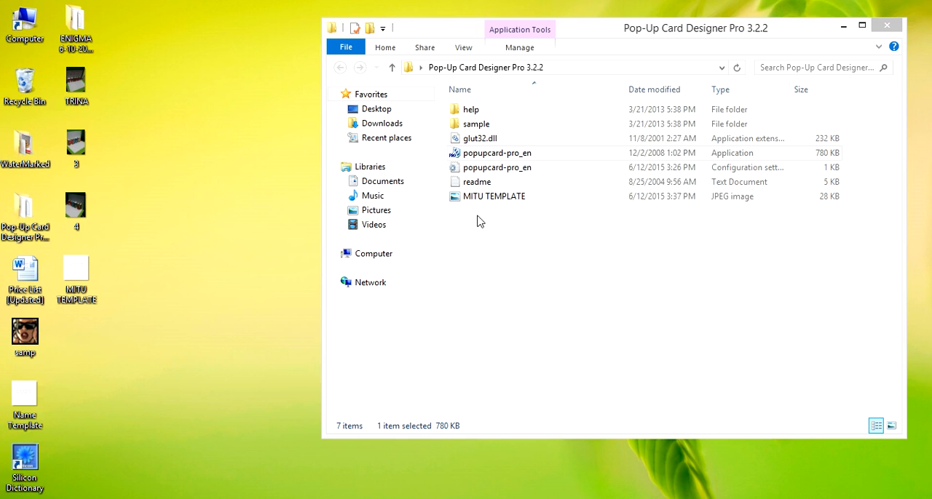
double_click(481, 184)
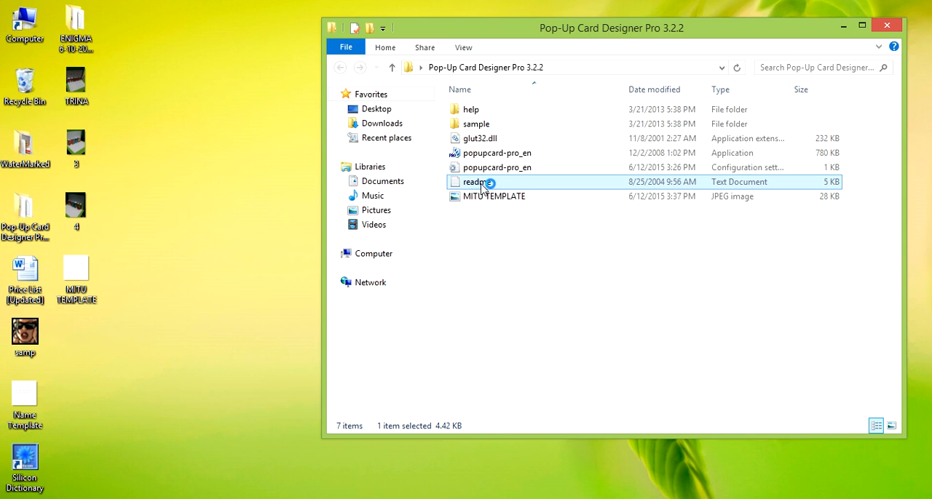
key("ctrl+a")
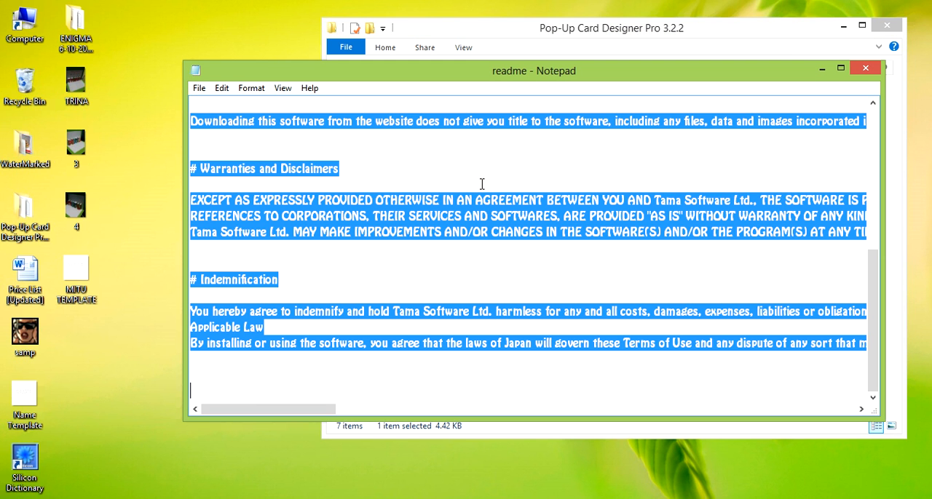
type("w")
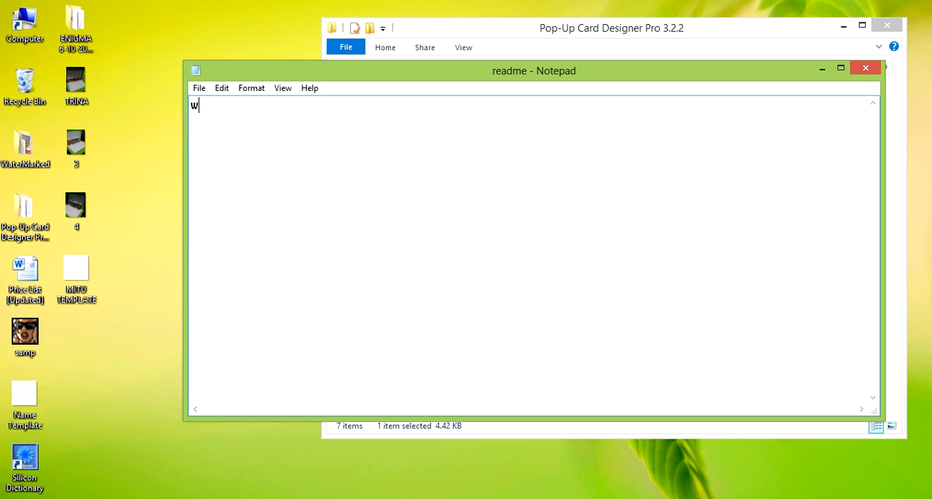
type("ww.facebook.com/Handmade")
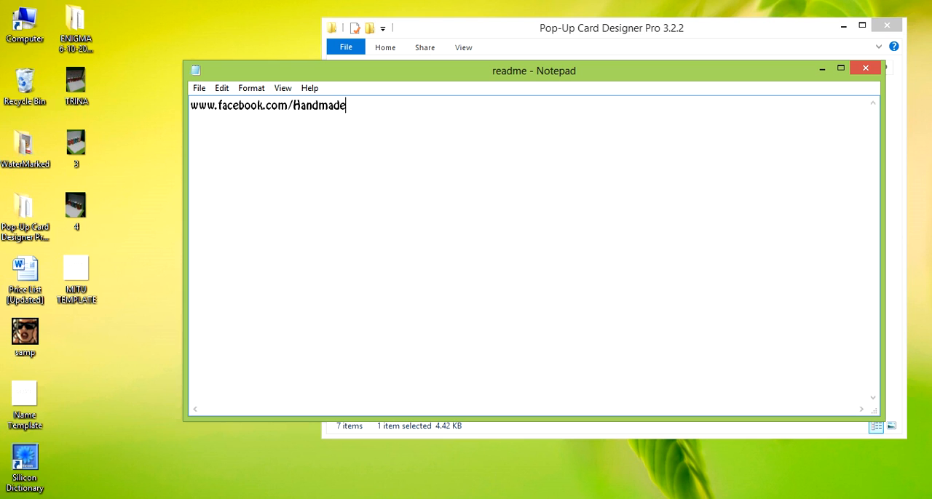
key("BackSpace")
key("BackSpace")
key("BackSpace")
key("BackSpace")
key("BackSpace")
key("BackSpace")
key("BackSpace")
key("BackSpace")
type("Pop.Up.Card.BD")
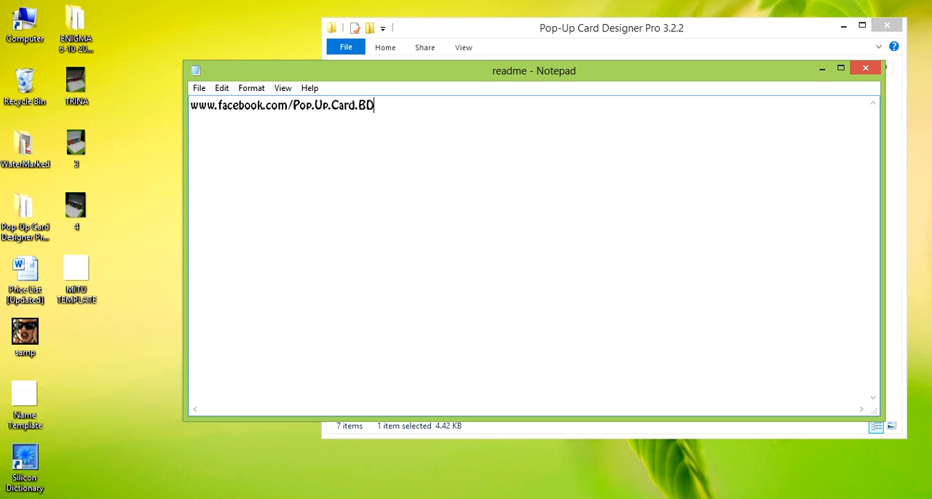
key("shift+Left")
key("shift+Left")
key("shift+Left")
key("shift+Left")
key("shift+Left")
key("shift+Left")
key("shift+Left")
key("shift+Left")
key("shift+Left")
key("shift+Left")
key("shift+Left")
key("shift+Left")
key("shift+Left")
key("shift+Left")
key("shift+Left")
key("shift+Left")
key("shift+Left")
key("shift+Left")
key("shift+Left")
key("shift+Left")
Add the line "Handmade Pop Up Cards -> BD" below the web address, separated by a blank line
left_click(506, 153)
key("Return")
key("Return")
type("Handmade Pop Up Car")
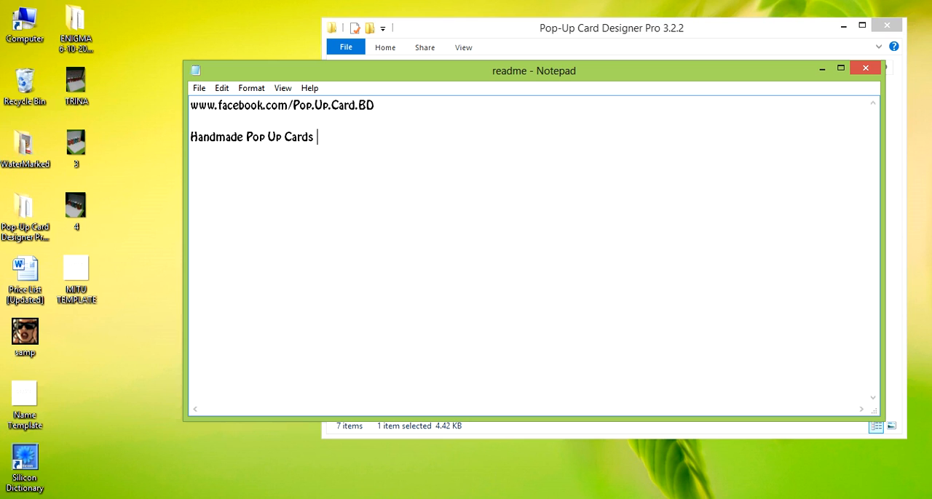
type("ds -> BD")
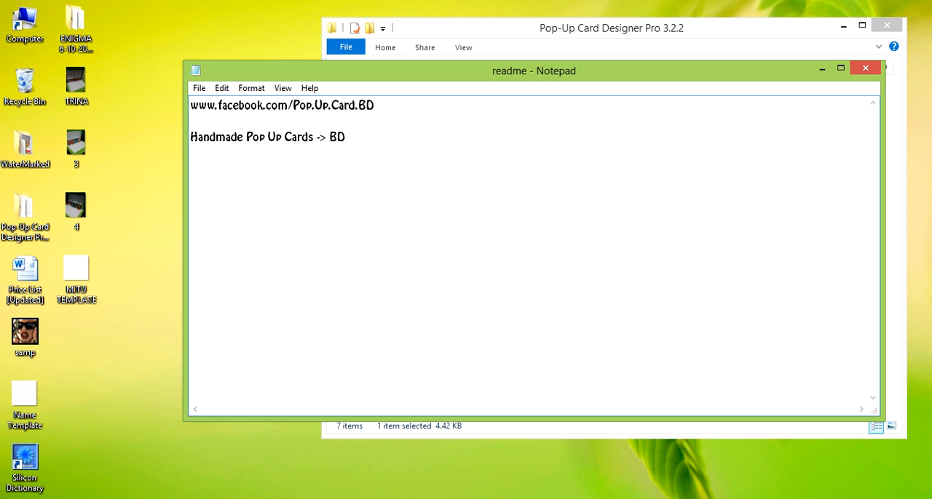